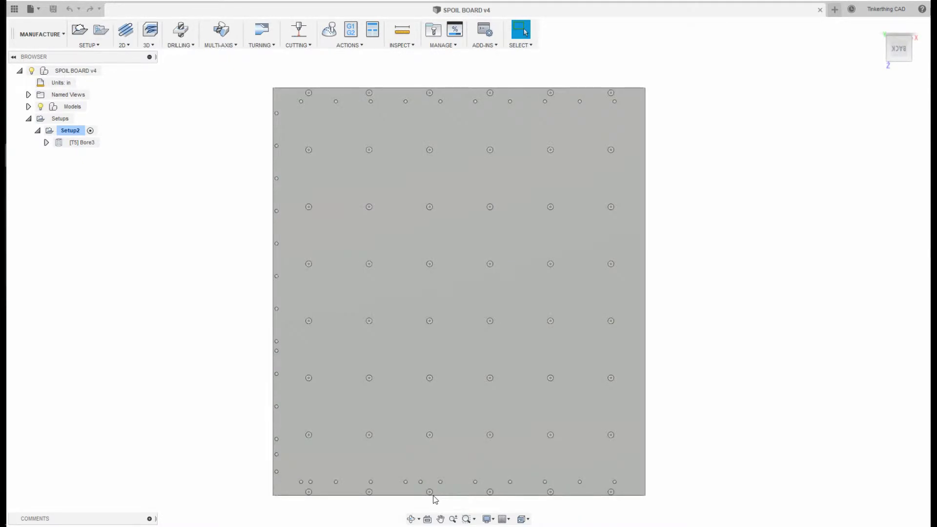
# Step: Orbit to a tilted top view and zoom in on the spoil board's holes and edge
pyautogui.keyDown('shift'); pyautogui.moveTo(391, 483); pyautogui.dragTo(364, 431, button='middle'); pyautogui.keyUp('shift')
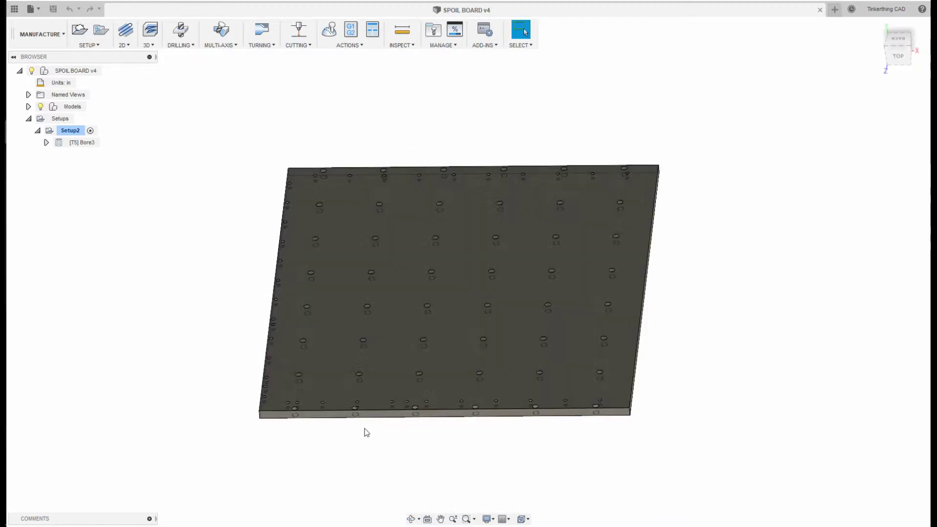
pyautogui.scroll(5, 328, 388)
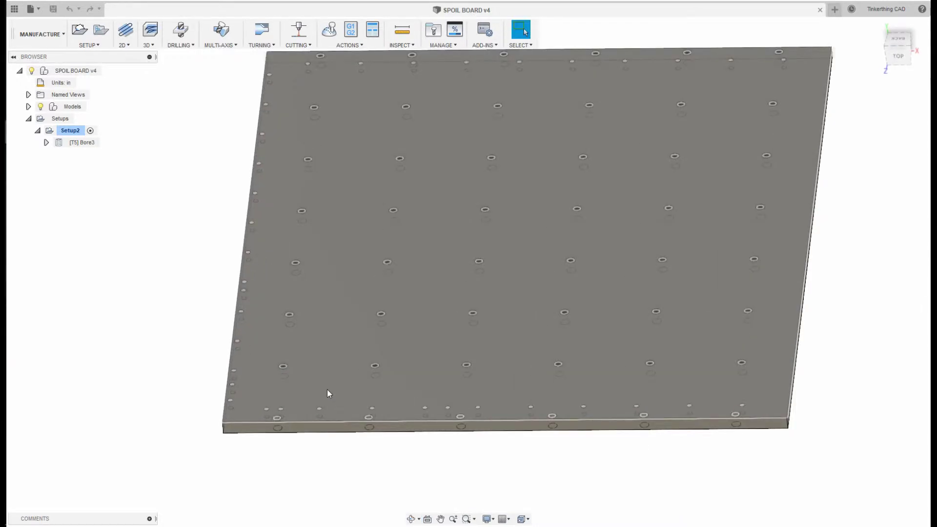
pyautogui.scroll(5, 288, 426)
pyautogui.scroll(2, 280, 423)
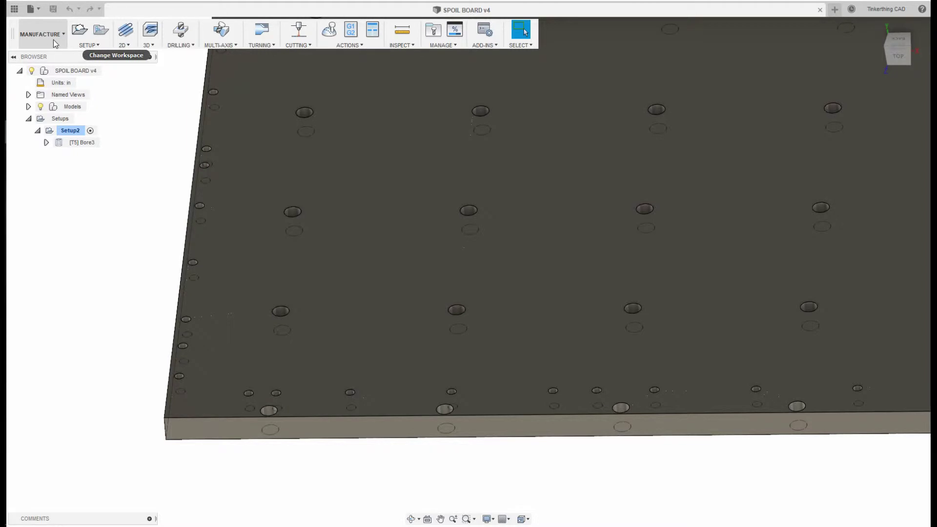
pyautogui.click(54, 39)
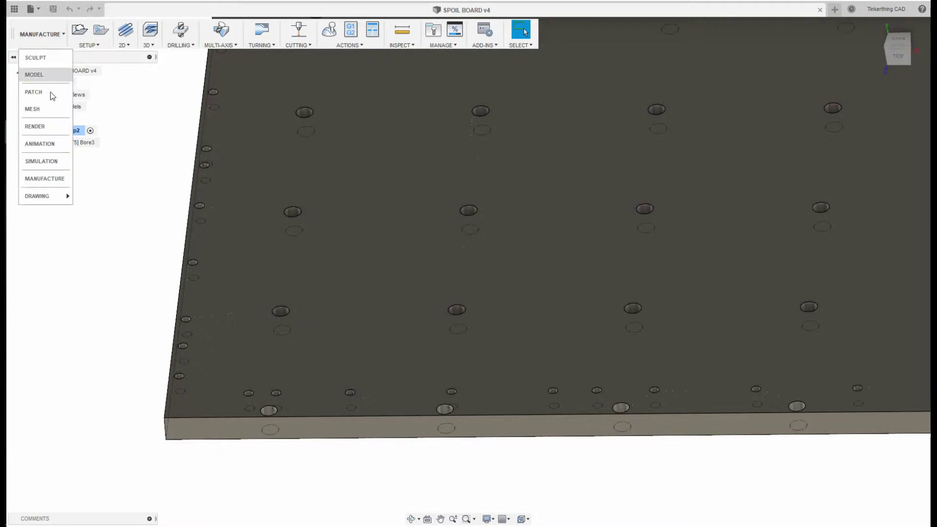
# Step: Delete Setup2 with its Bore3 operation and create a new milling setup
pyautogui.click(53, 181)
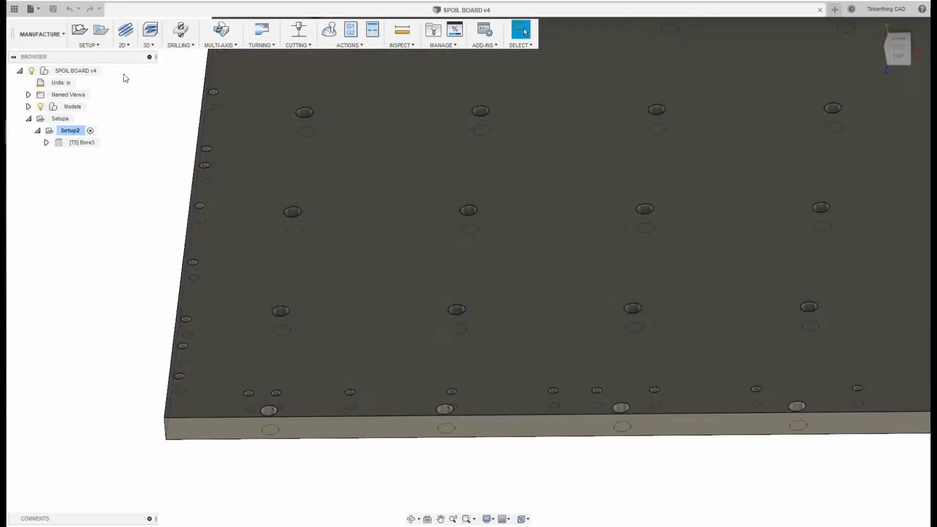
pyautogui.rightClick(69, 131)
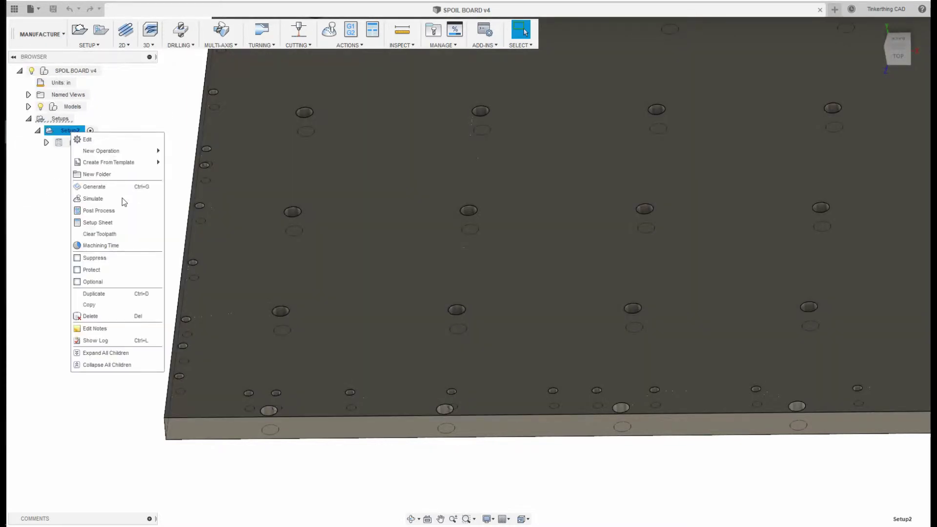
pyautogui.click(118, 314)
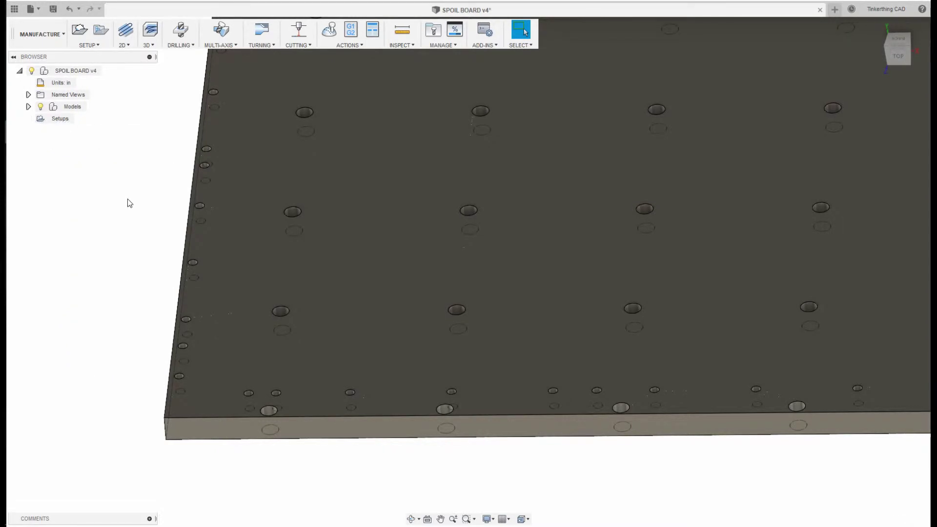
pyautogui.click(100, 45)
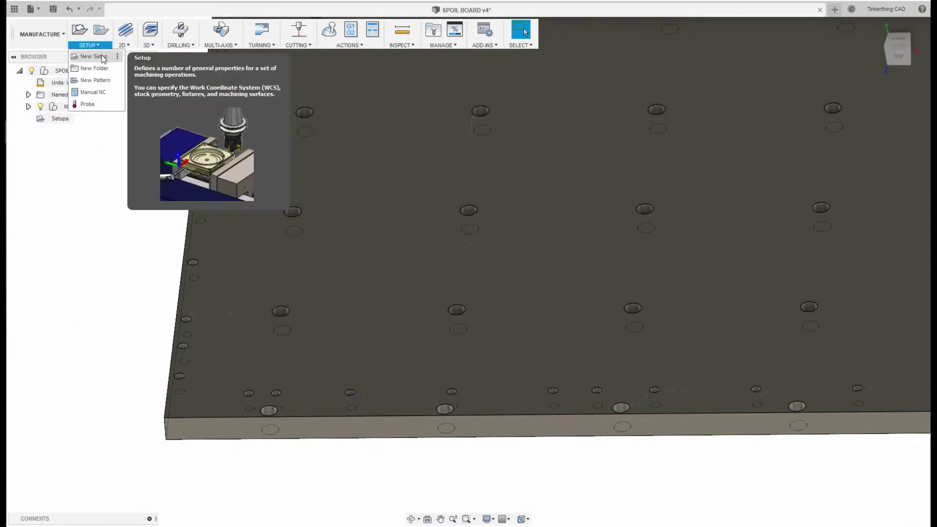
pyautogui.click(94, 56)
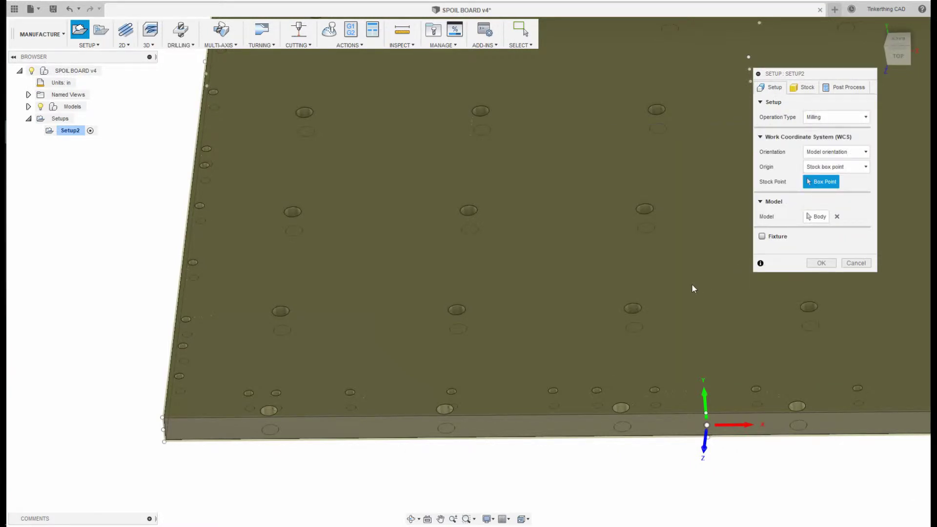
# Step: Orient the setup axes using the board's top face for Z and its side face for X
pyautogui.moveTo(692, 283); pyautogui.dragTo(418, 291, button='middle')
pyautogui.scroll(-3, 556, 318)
pyautogui.keyDown('shift'); pyautogui.moveTo(556, 317); pyautogui.dragTo(678, 287, button='middle'); pyautogui.keyUp('shift')
pyautogui.click(829, 152)
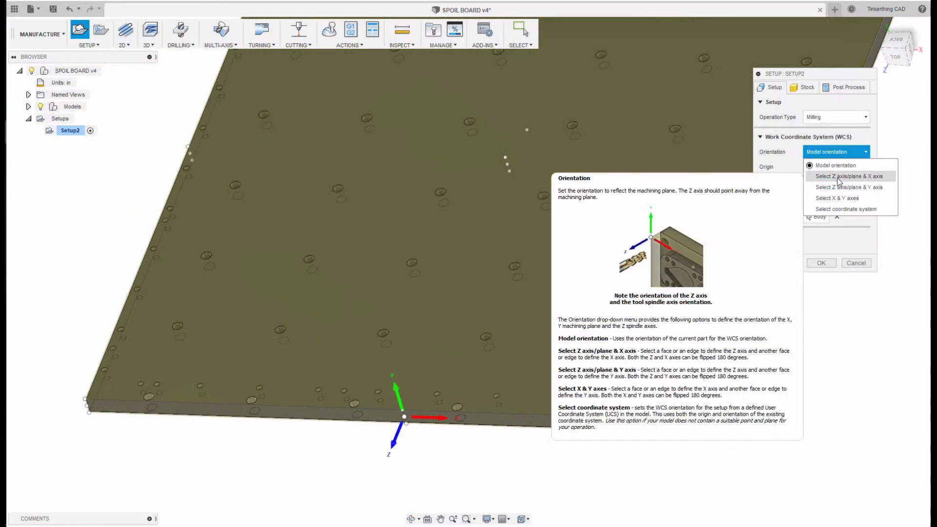
pyautogui.click(837, 180)
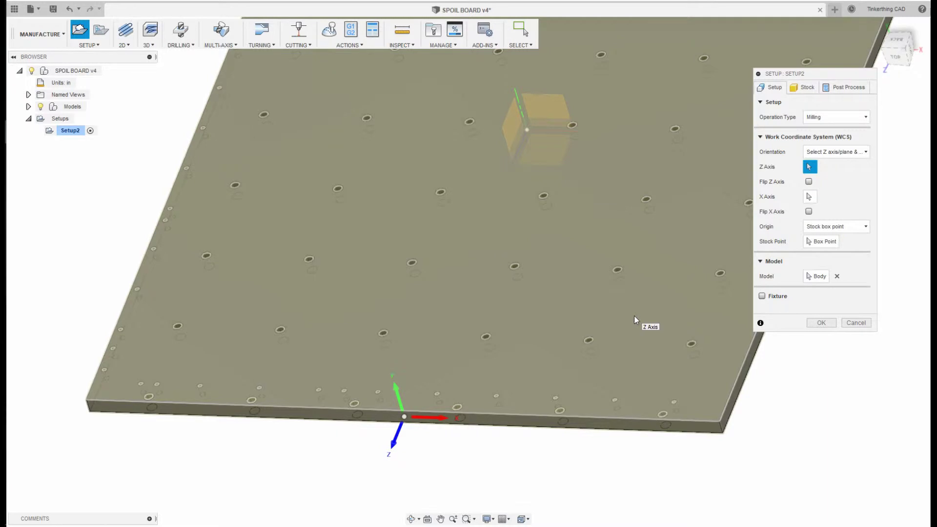
pyautogui.click(634, 316)
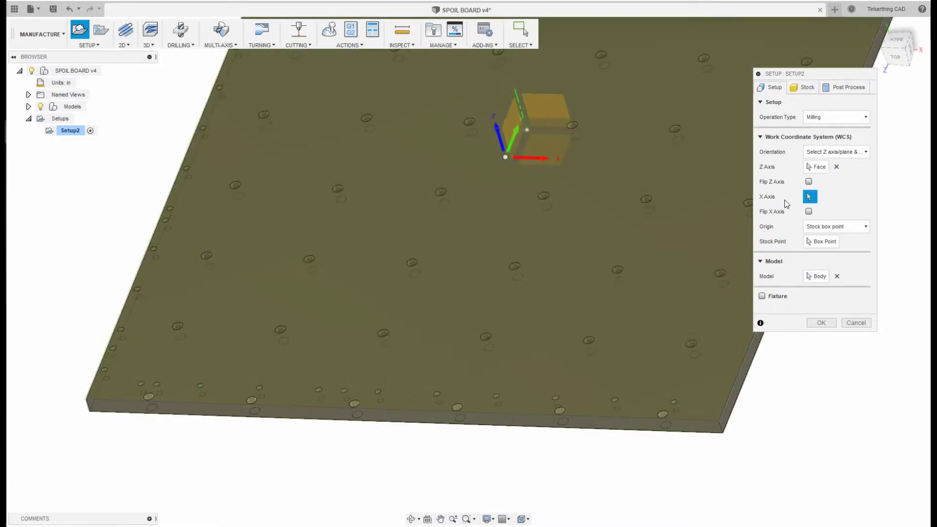
pyautogui.click(744, 374)
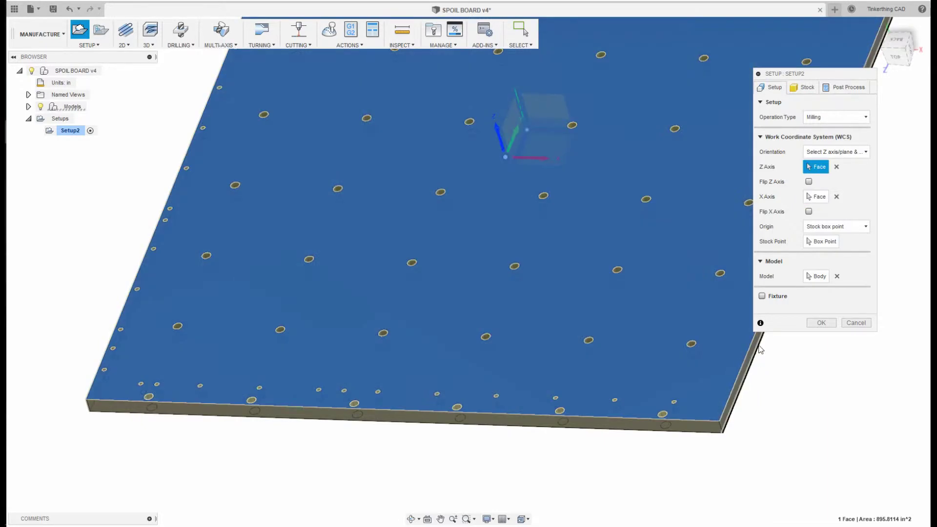
# Step: Place the setup origin at the board's front-left top corner as a model box point
pyautogui.click(837, 227)
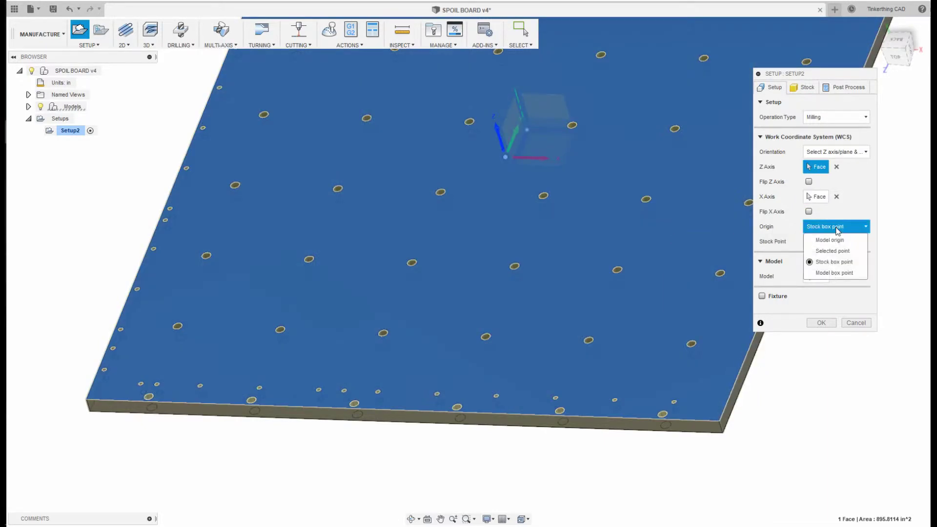
pyautogui.click(832, 274)
pyautogui.scroll(5, 239, 340)
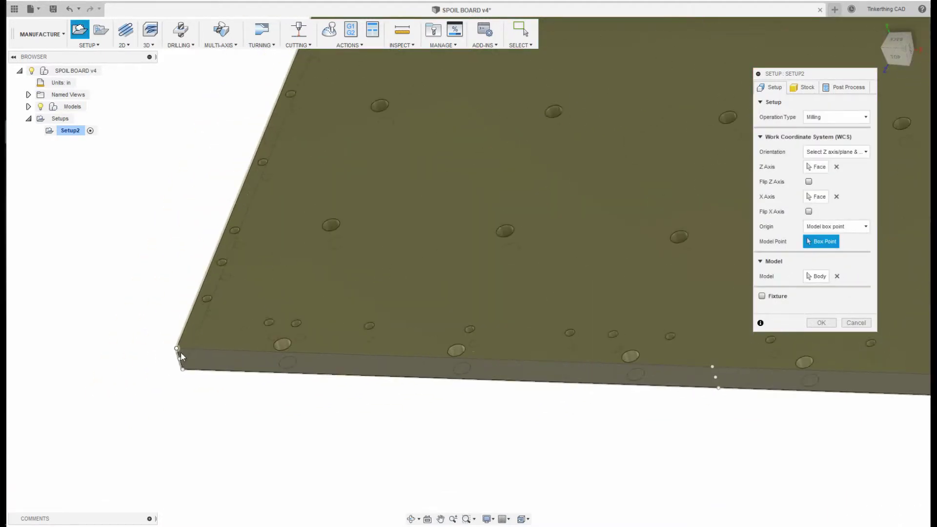
pyautogui.scroll(3, 182, 358)
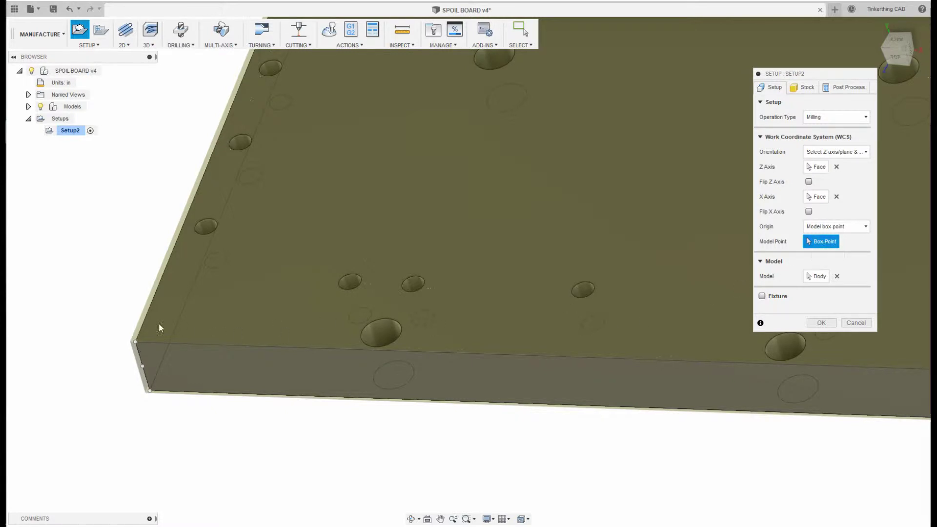
pyautogui.click(135, 342)
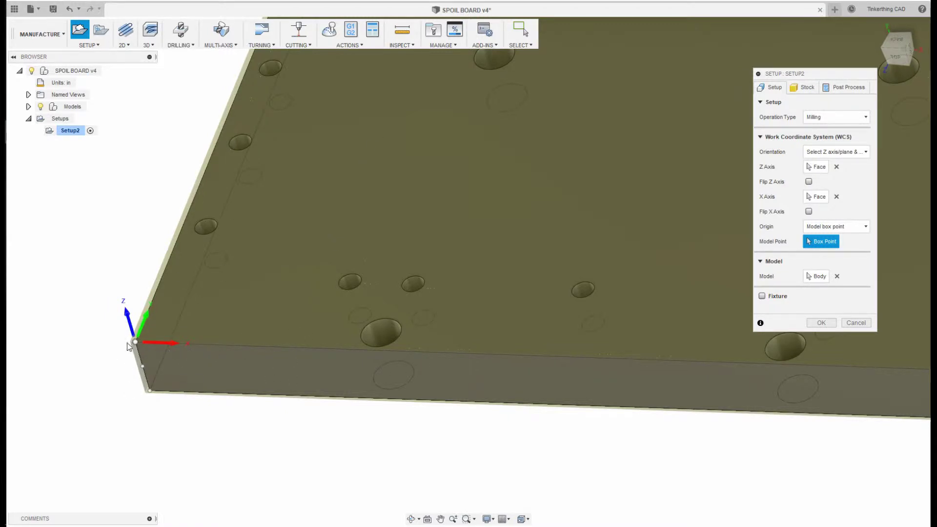
pyautogui.keyDown('shift'); pyautogui.moveTo(186, 352); pyautogui.dragTo(725, 336, button='middle'); pyautogui.keyUp('shift')
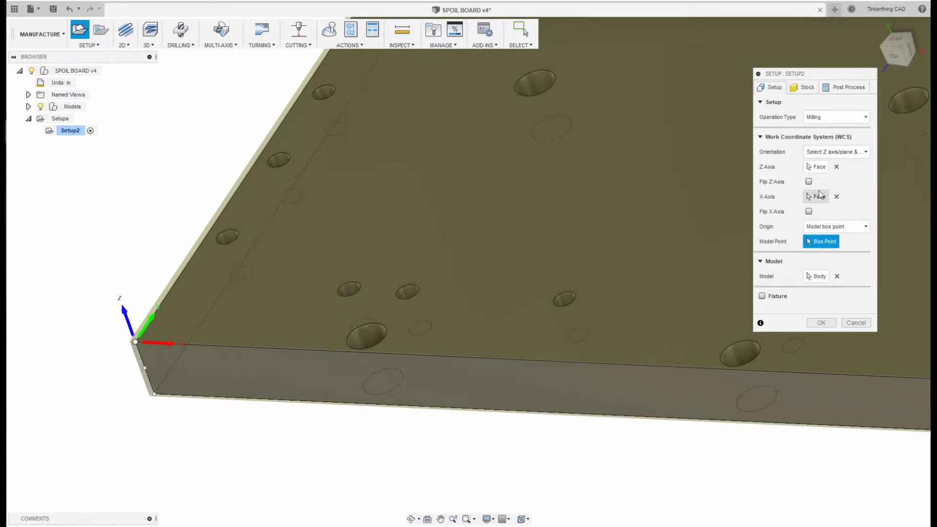
pyautogui.click(801, 89)
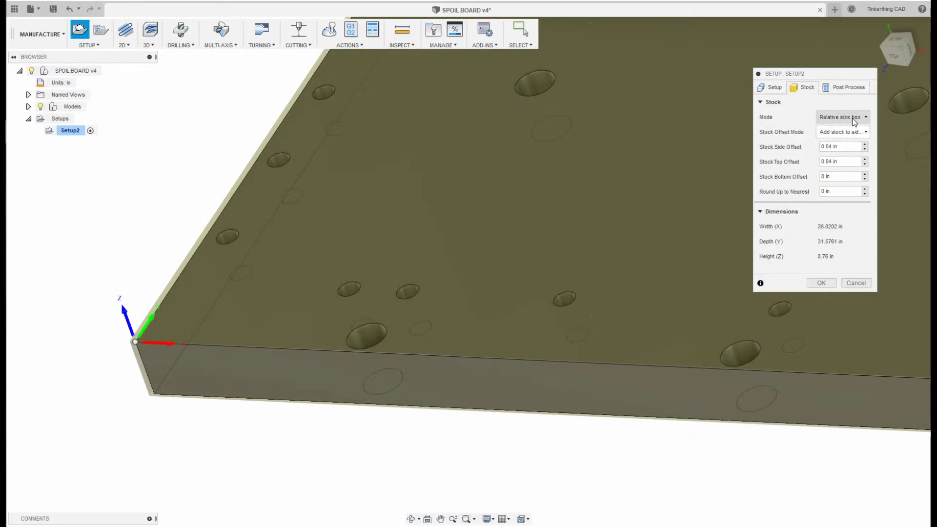
# Step: Set the stock side and top offsets to 0 and confirm the setup
pyautogui.click(827, 148)
pyautogui.press('Delete')
pyautogui.click(829, 162)
pyautogui.press('Delete')
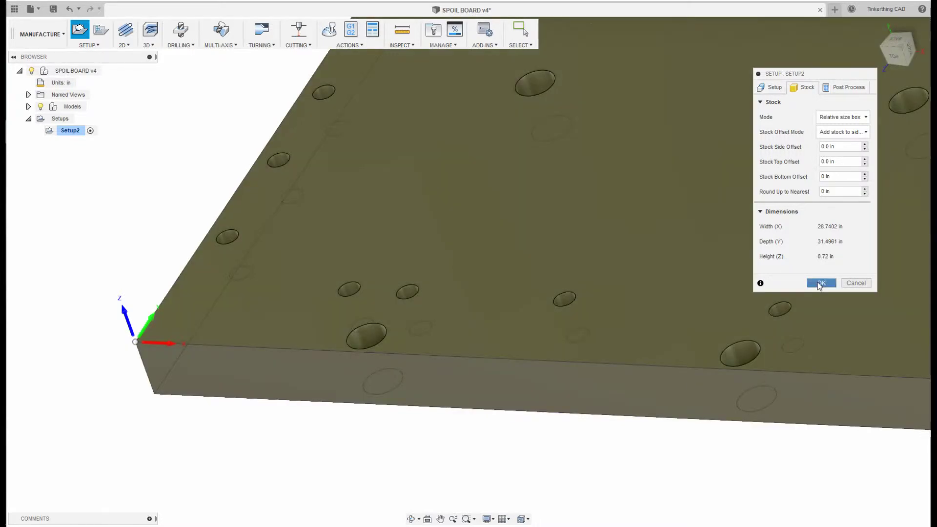
pyautogui.click(819, 283)
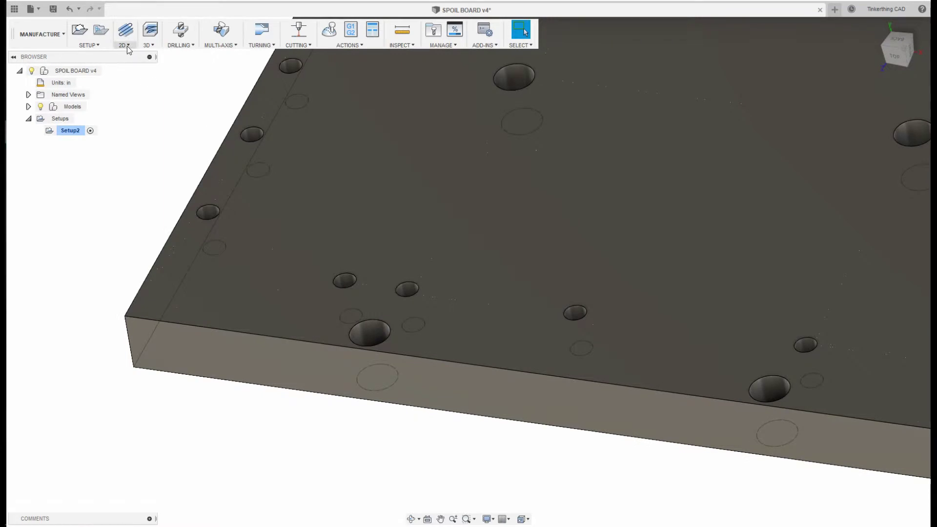
pyautogui.click(127, 46)
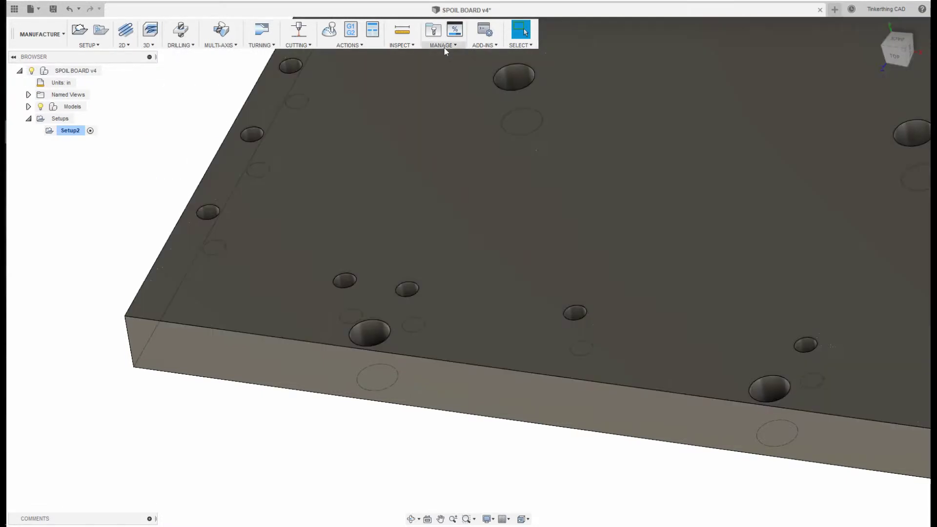
pyautogui.click(444, 49)
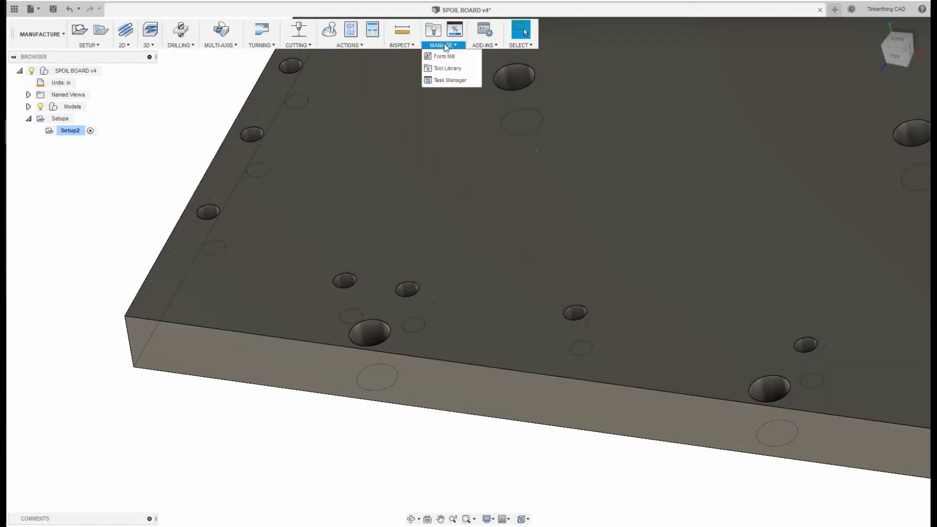
# Step: Edit tool 5, the Ø1/4" flat upcut end mill, from the local Library and view its Cutter geometry
pyautogui.click(448, 69)
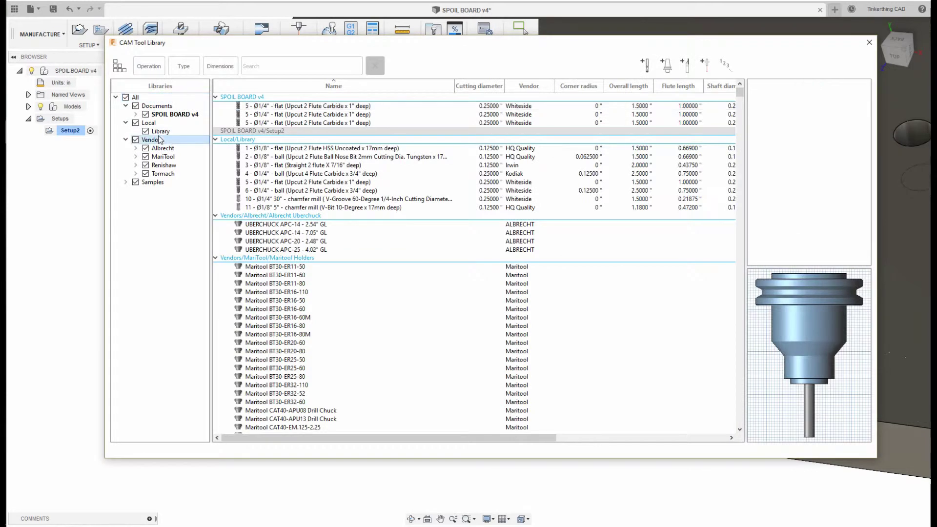
pyautogui.click(187, 141)
pyautogui.click(164, 131)
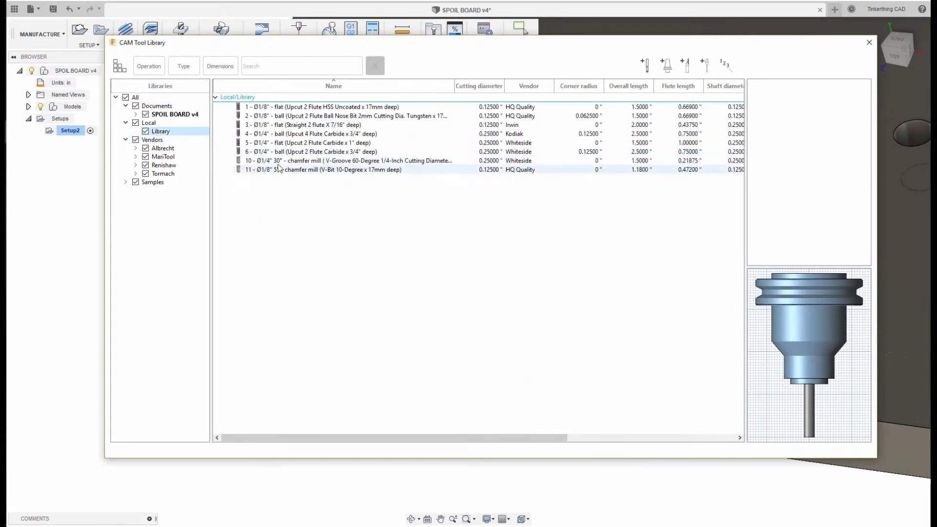
pyautogui.click(294, 143)
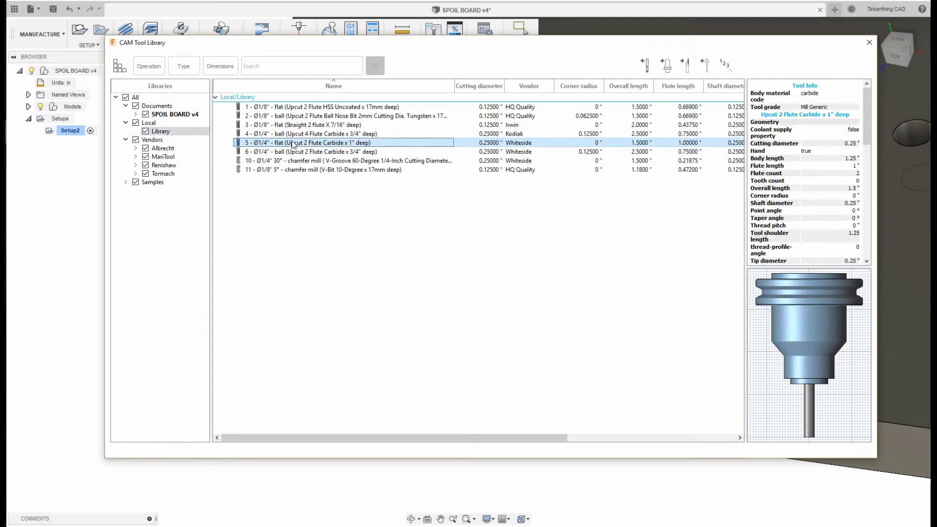
pyautogui.rightClick(294, 143)
pyautogui.click(319, 149)
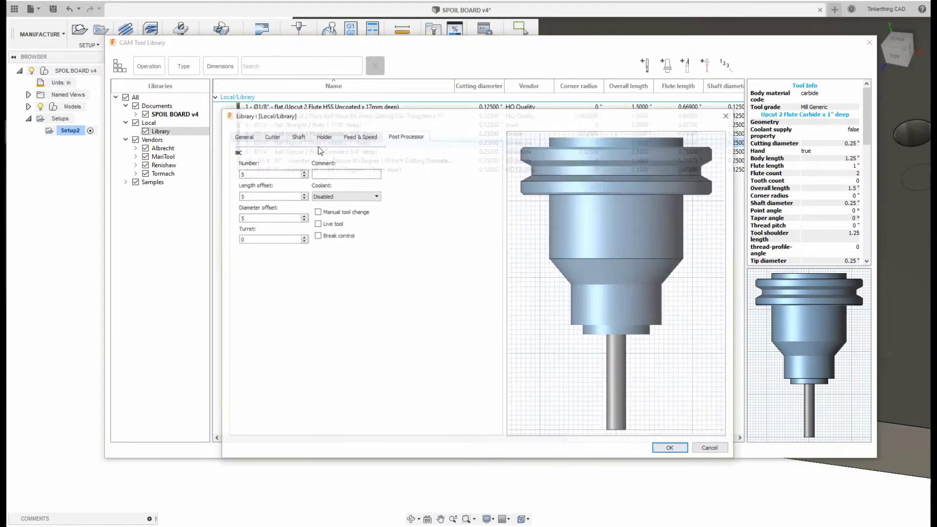
pyautogui.click(243, 136)
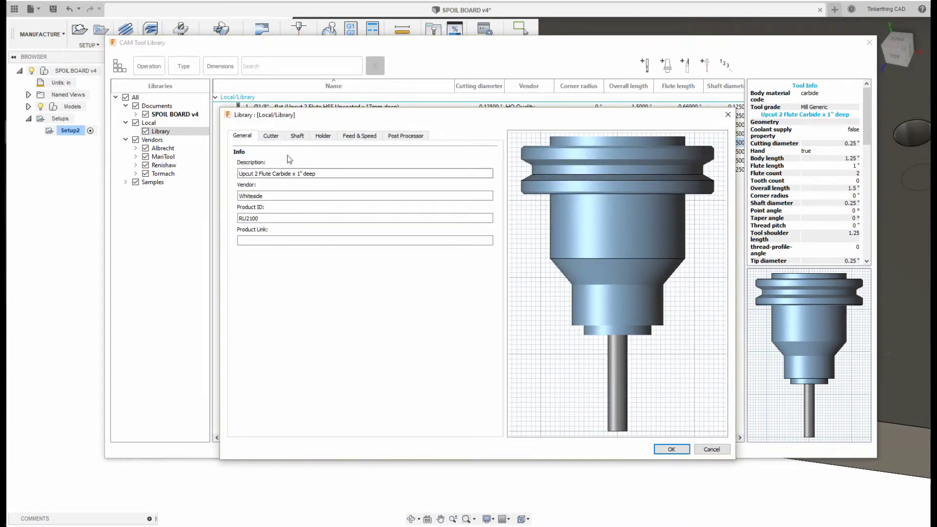
pyautogui.click(270, 136)
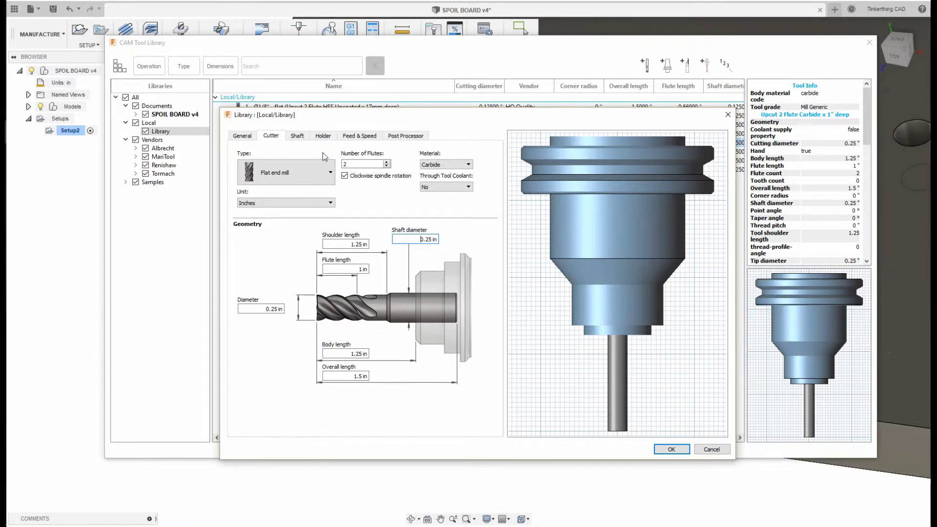
# Step: Review tool 5's shaft, holder and feed & speed settings, confirm tool number 5, and close the editor
pyautogui.click(299, 137)
pyautogui.click(323, 136)
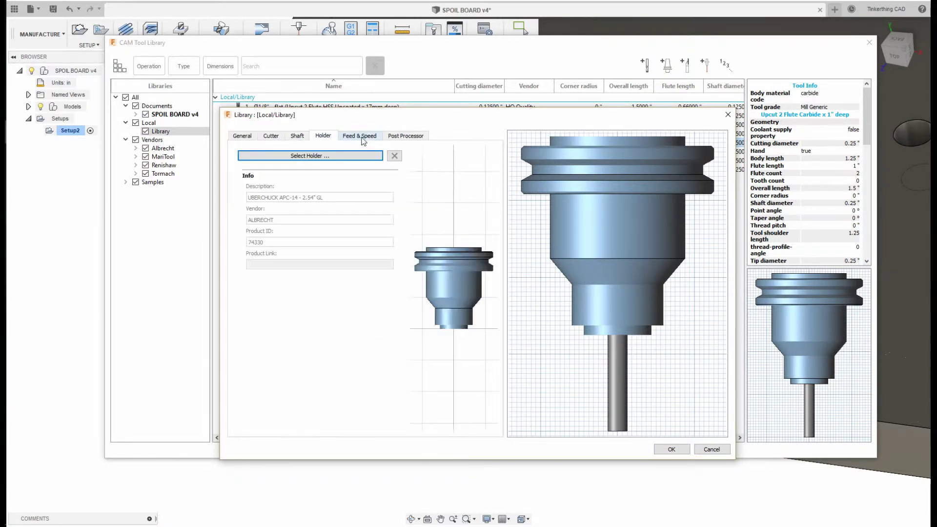
pyautogui.click(359, 136)
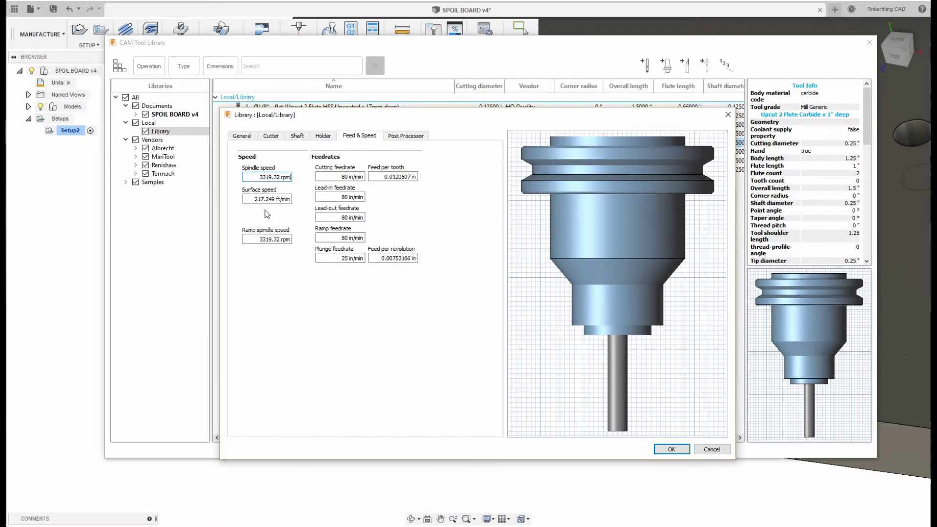
pyautogui.click(401, 139)
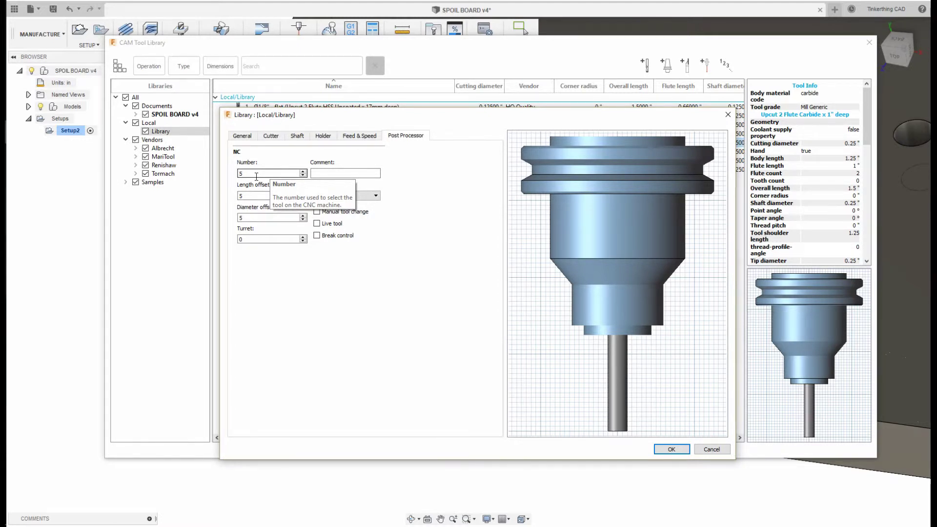
pyautogui.press('Tab')
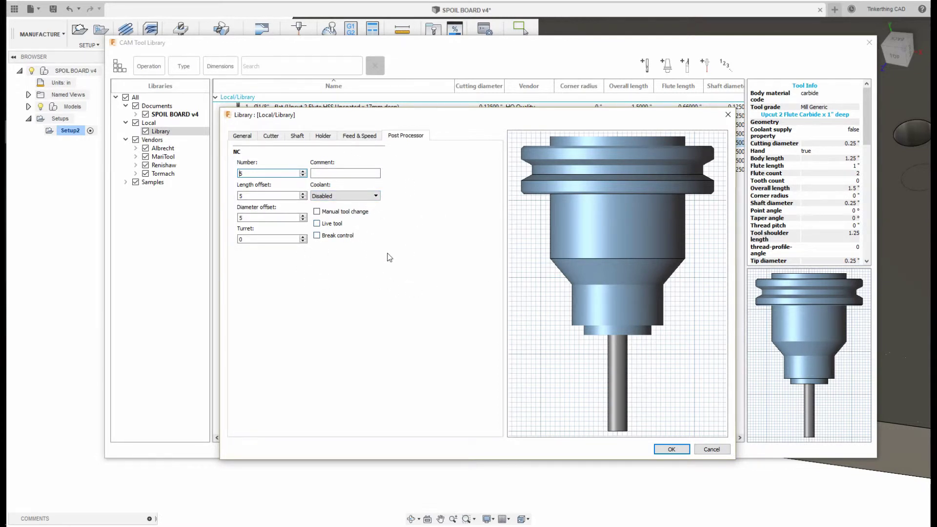
pyautogui.click(680, 452)
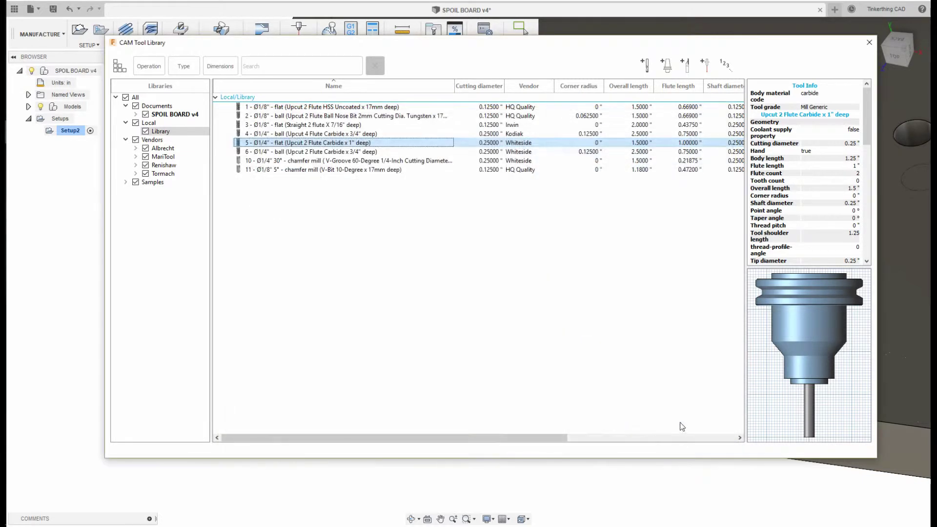
# Step: Close the tool library and start a new 2D Bore operation
pyautogui.click(871, 43)
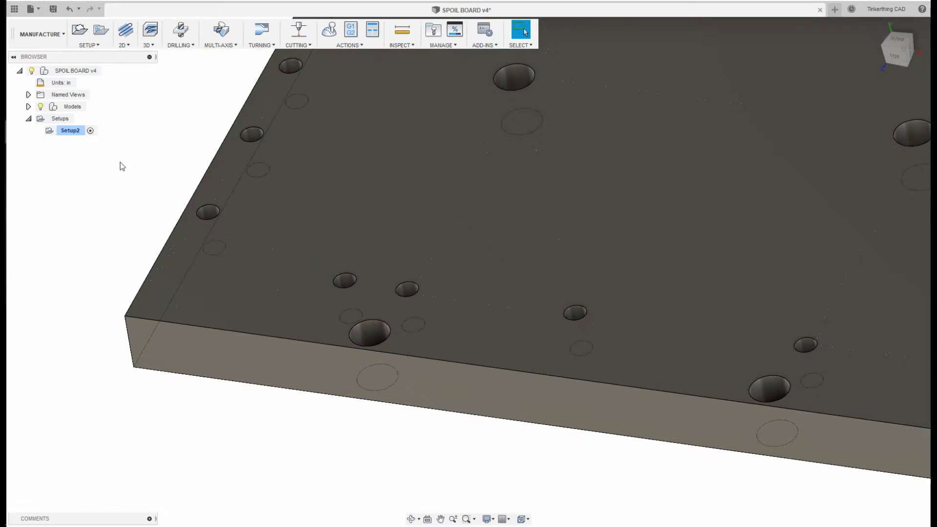
pyautogui.click(128, 45)
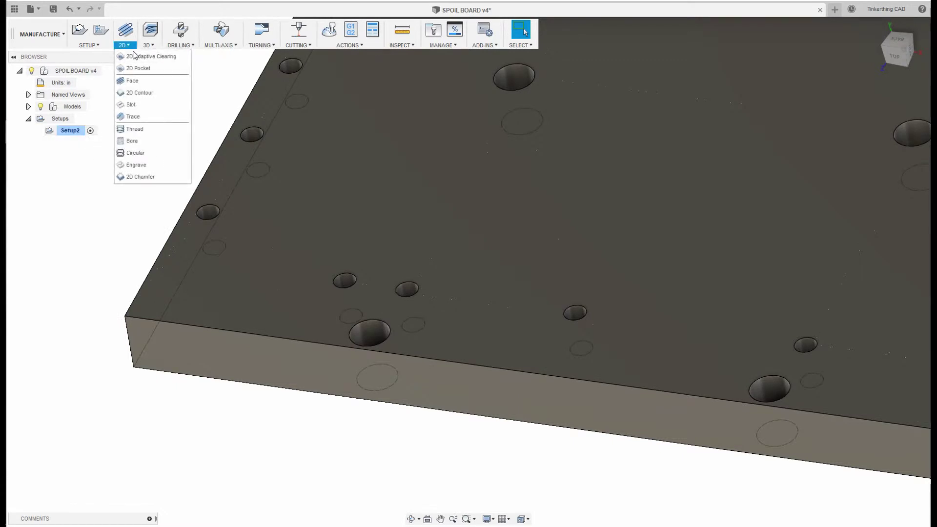
pyautogui.click(151, 140)
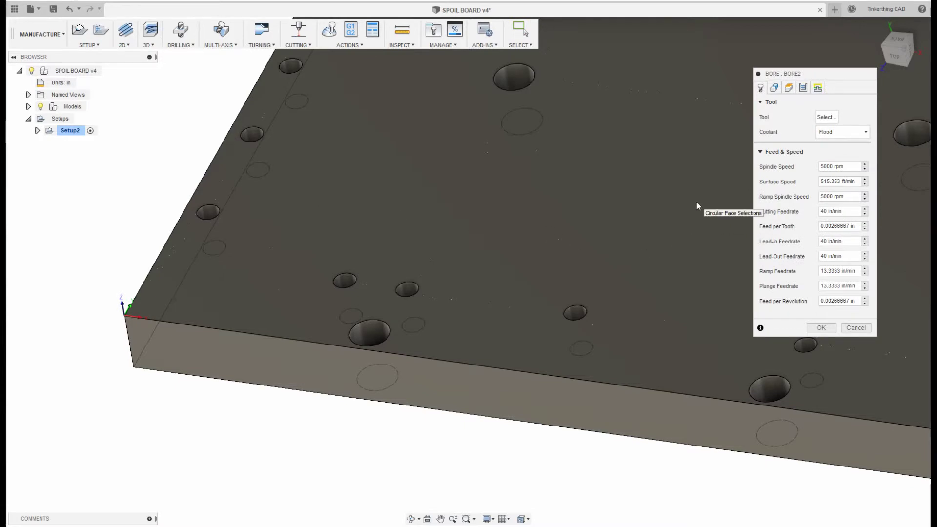
# Step: Assign tool #5, the Ø1/4" flat cutter from the local Library, to the Bore operation
pyautogui.click(826, 117)
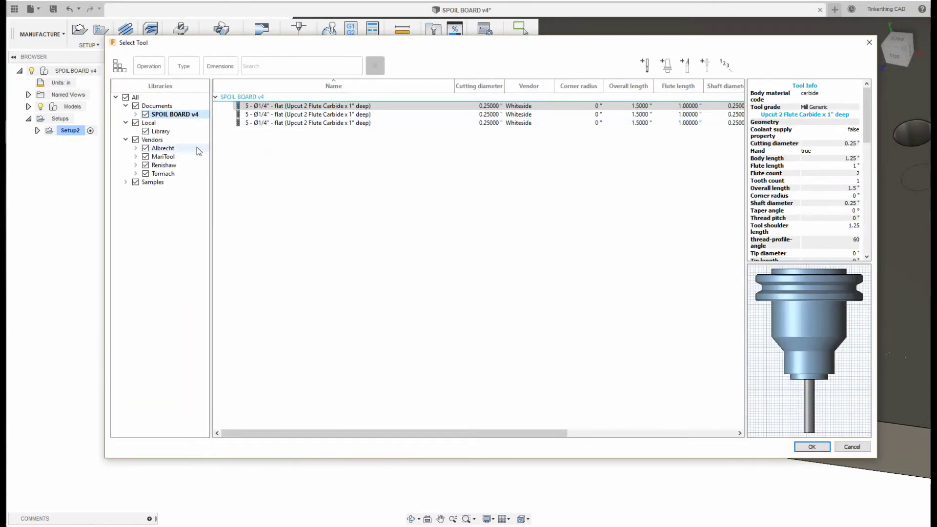
pyautogui.click(160, 131)
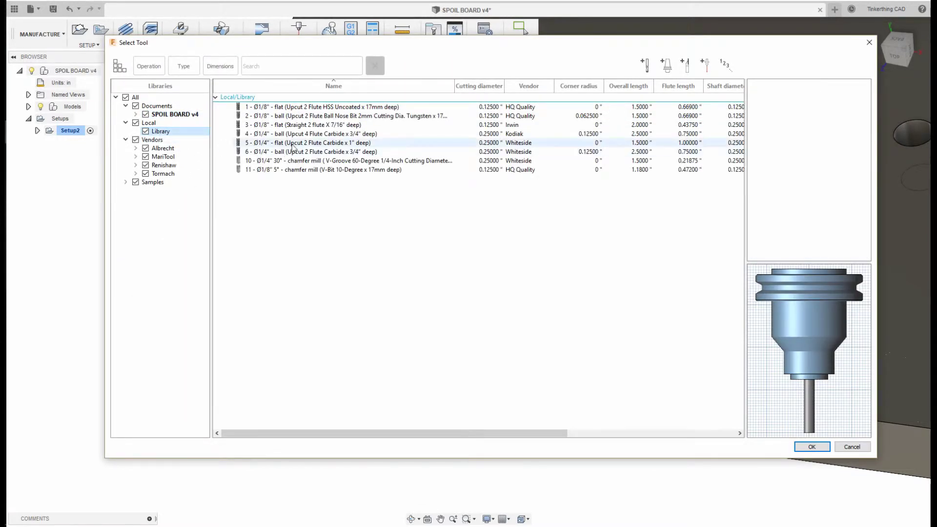
pyautogui.click(293, 145)
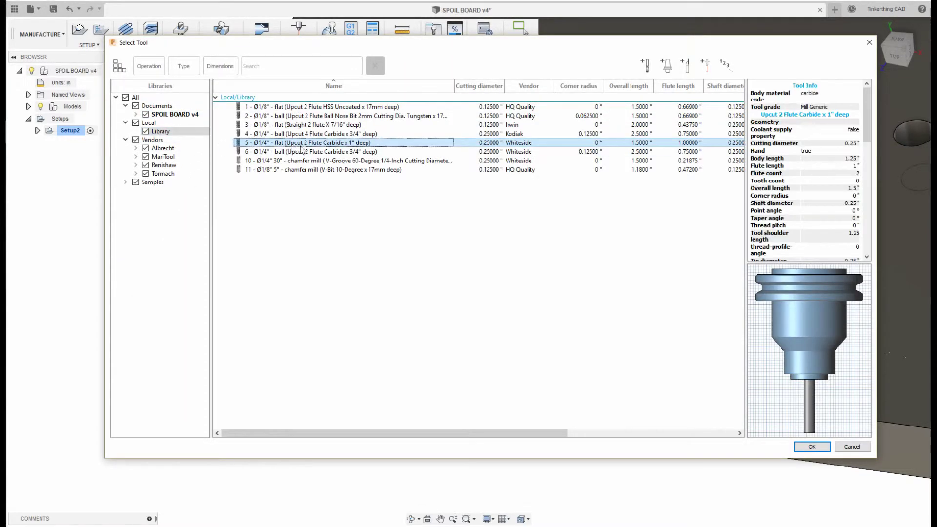
pyautogui.click(811, 447)
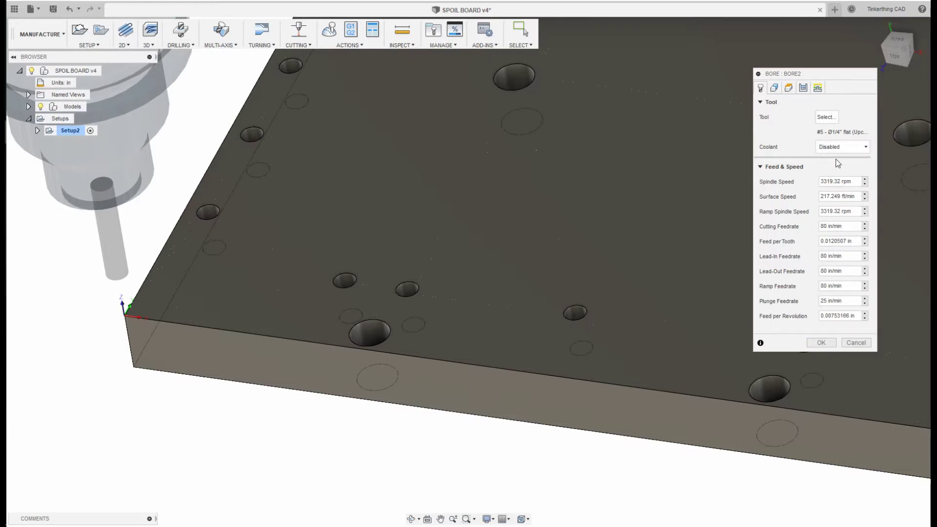
# Step: Select a front-edge hole's circular face (radius 0.2248 in) as the Bore geometry
pyautogui.click(775, 89)
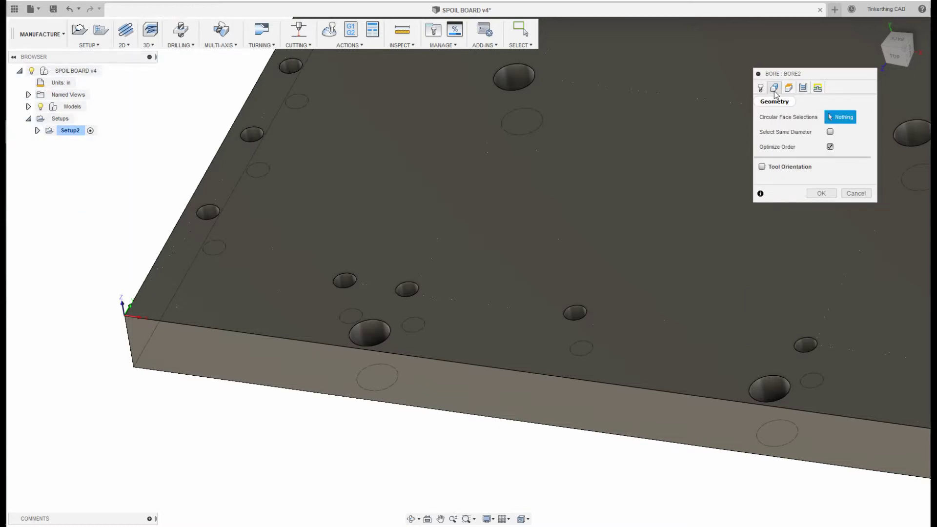
pyautogui.click(367, 339)
pyautogui.keyDown('shift'); pyautogui.moveTo(428, 354); pyautogui.dragTo(536, 318, button='middle'); pyautogui.keyUp('shift')
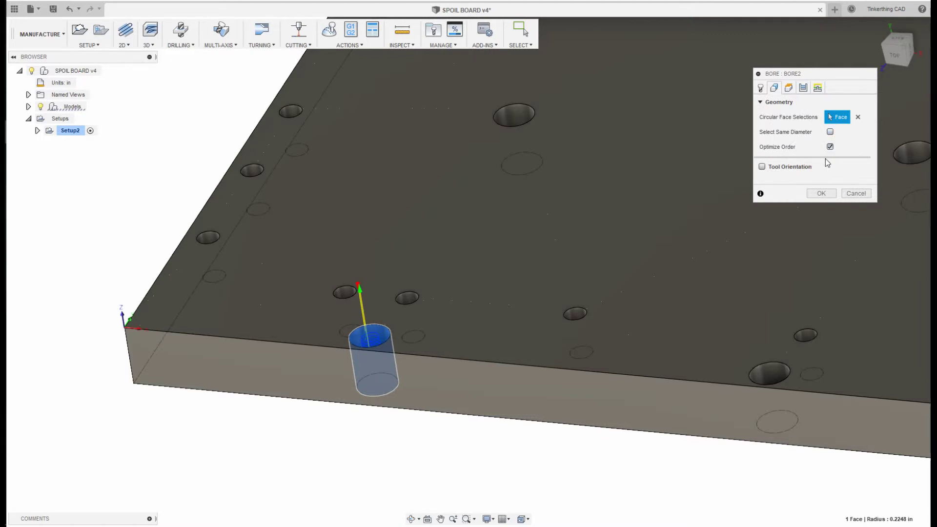
pyautogui.click(788, 88)
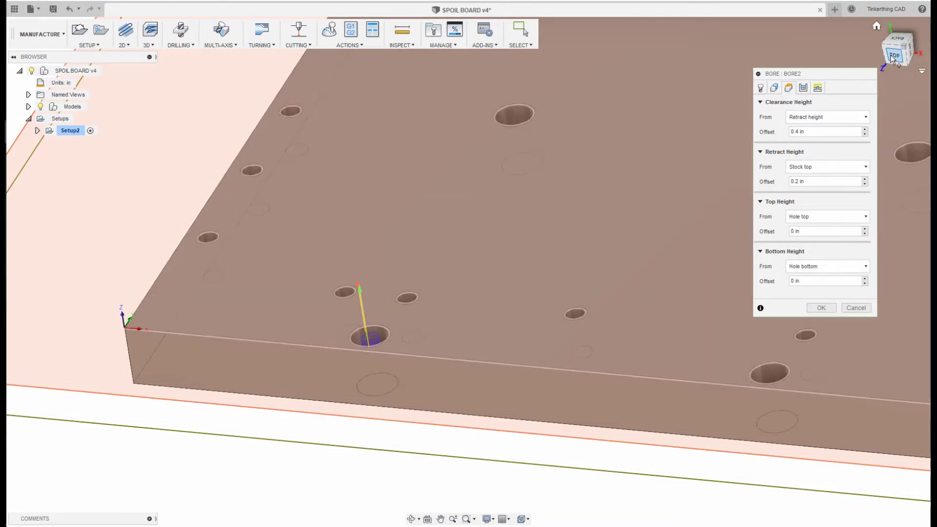
# Step: Set the Bore's Top Height From to Model top and check the height planes
pyautogui.click(894, 55)
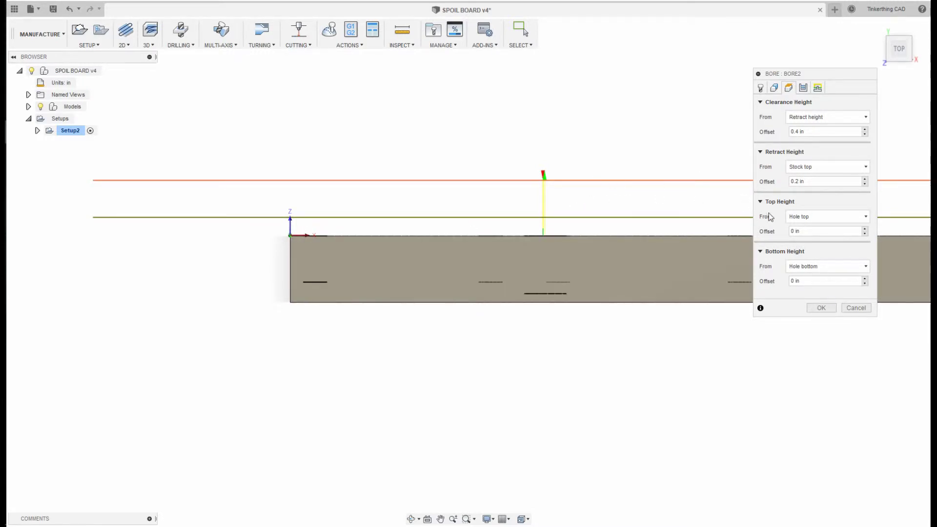
pyautogui.click(827, 216)
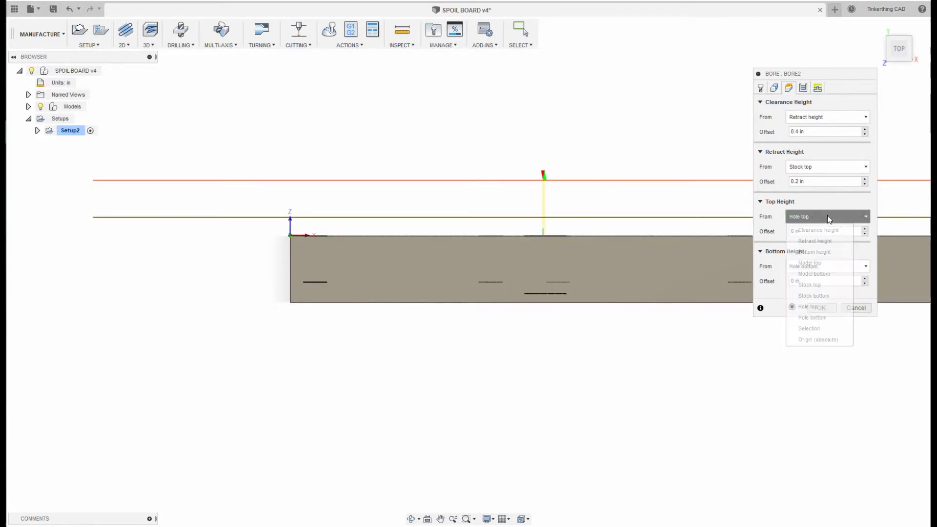
pyautogui.click(826, 262)
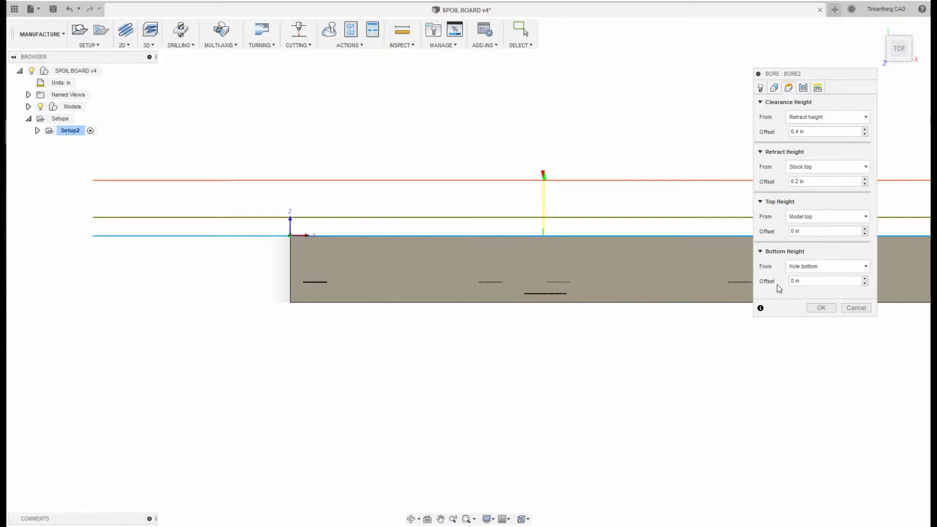
pyautogui.keyDown('shift'); pyautogui.moveTo(525, 276); pyautogui.dragTo(517, 331, button='middle'); pyautogui.keyUp('shift')
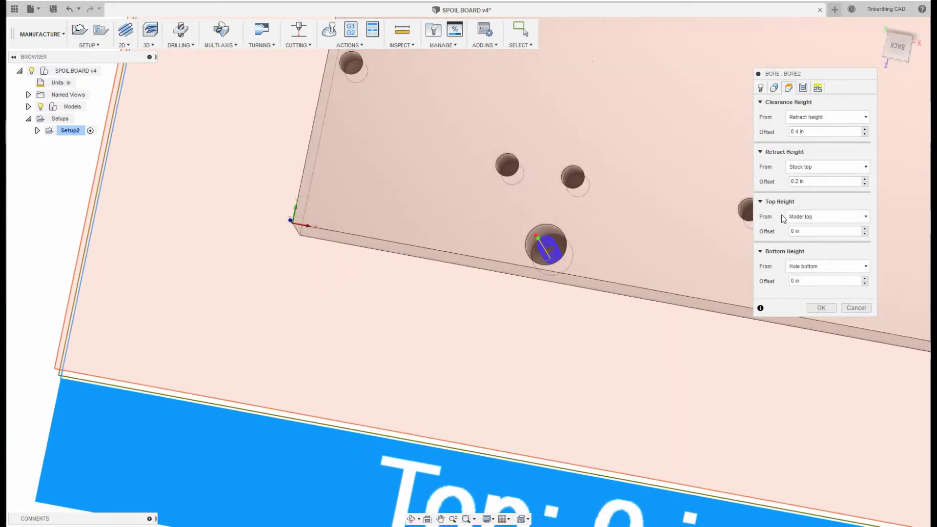
pyautogui.keyDown('shift'); pyautogui.moveTo(688, 316); pyautogui.dragTo(629, 377, button='middle'); pyautogui.keyUp('shift')
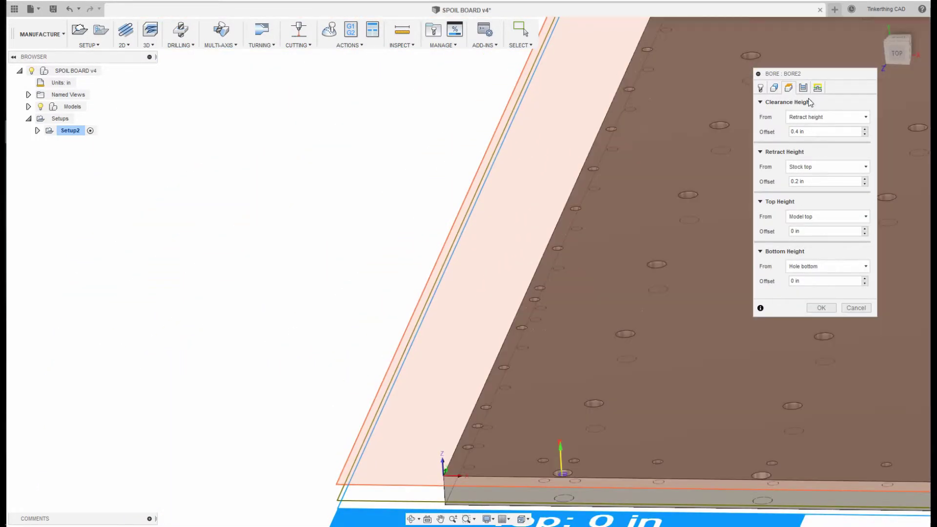
pyautogui.click(802, 87)
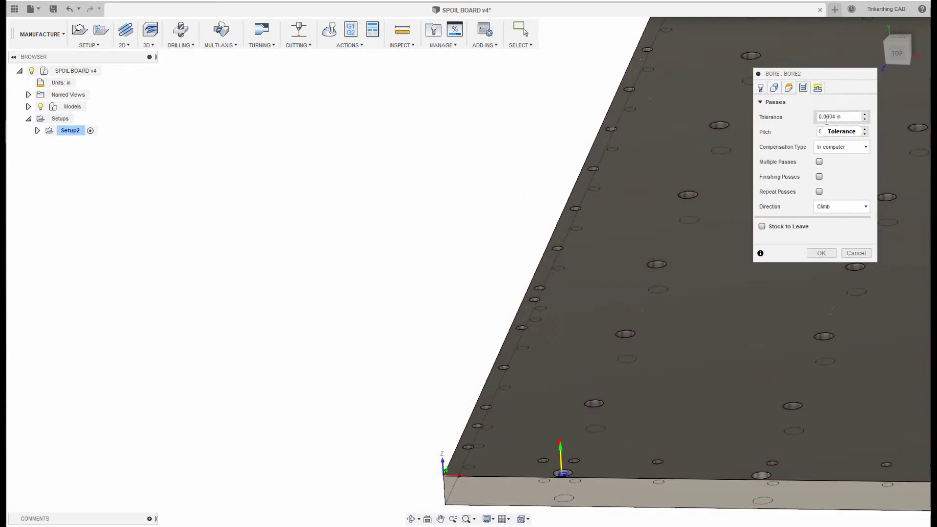
# Step: Accept the default passes and linking so [T5] Bore2 is created under Setup2
pyautogui.moveTo(827, 120)
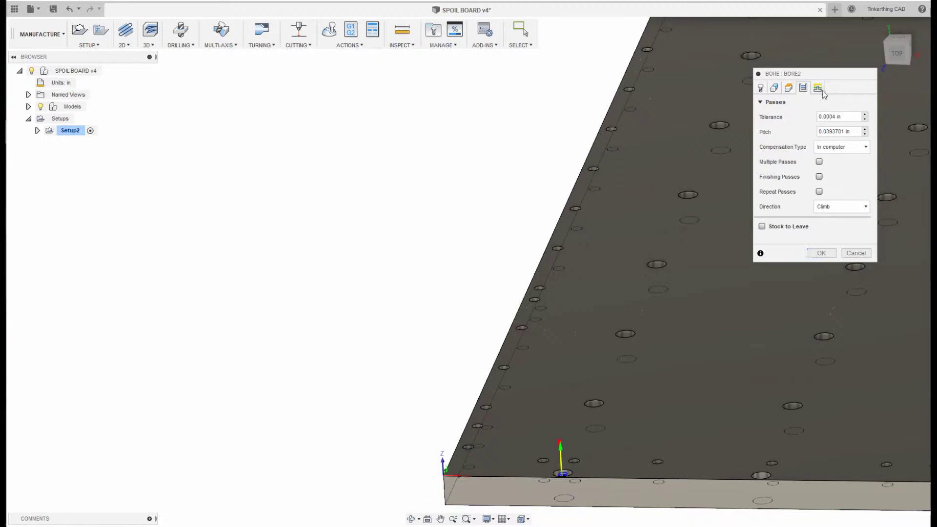
pyautogui.click(822, 90)
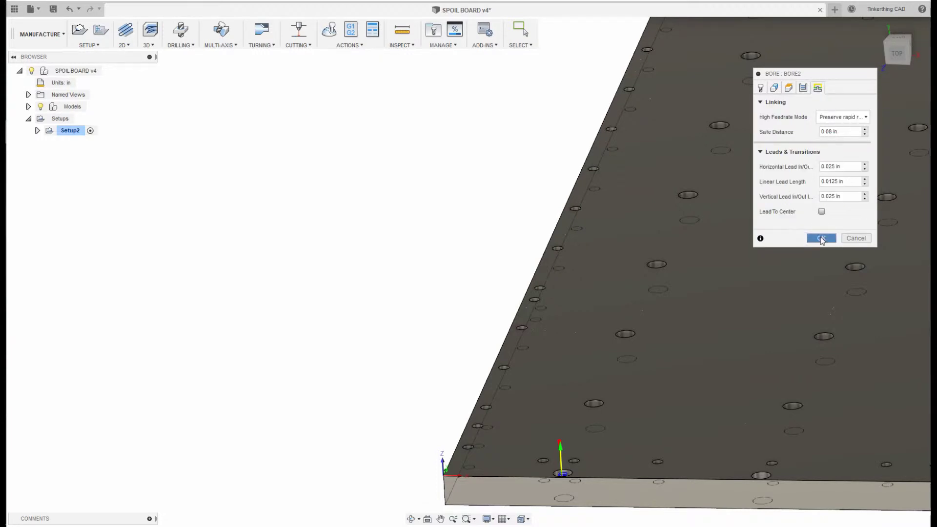
pyautogui.click(821, 238)
pyautogui.scroll(3, 458, 278)
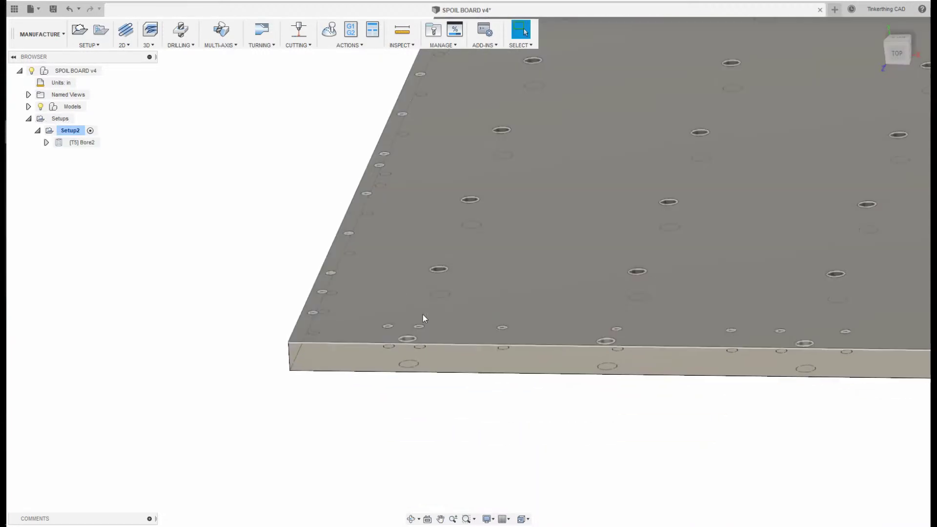
pyautogui.scroll(2, 422, 318)
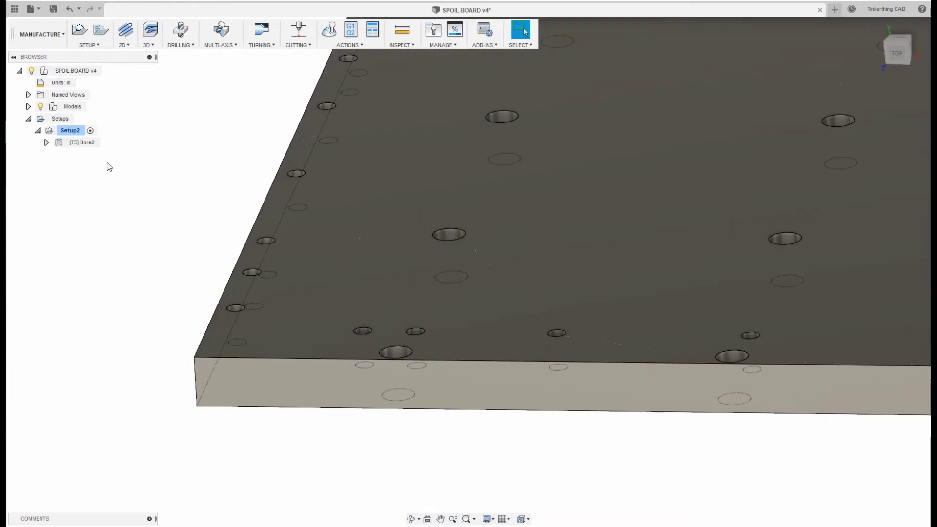
# Step: Select the [T5] Bore2 operation in the browser to preview its toolpath over the hole
pyautogui.click(87, 143)
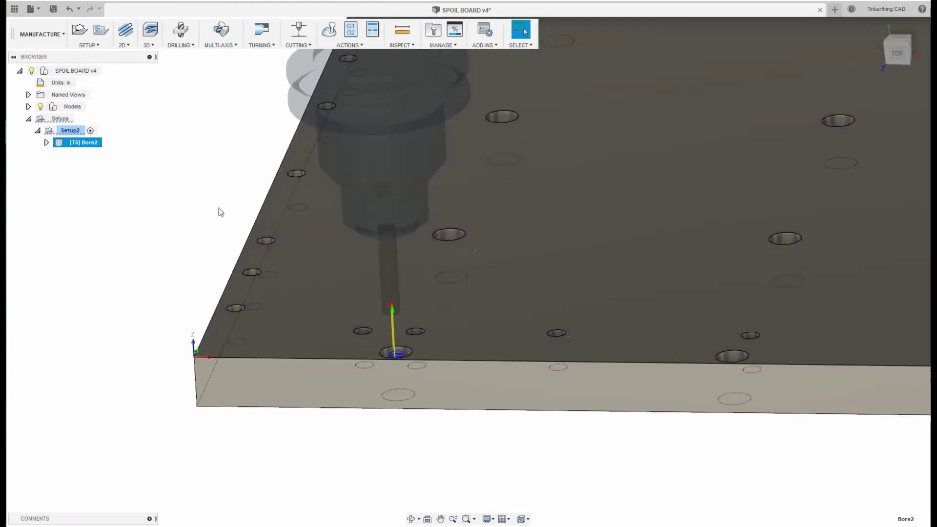
pyautogui.click(217, 209)
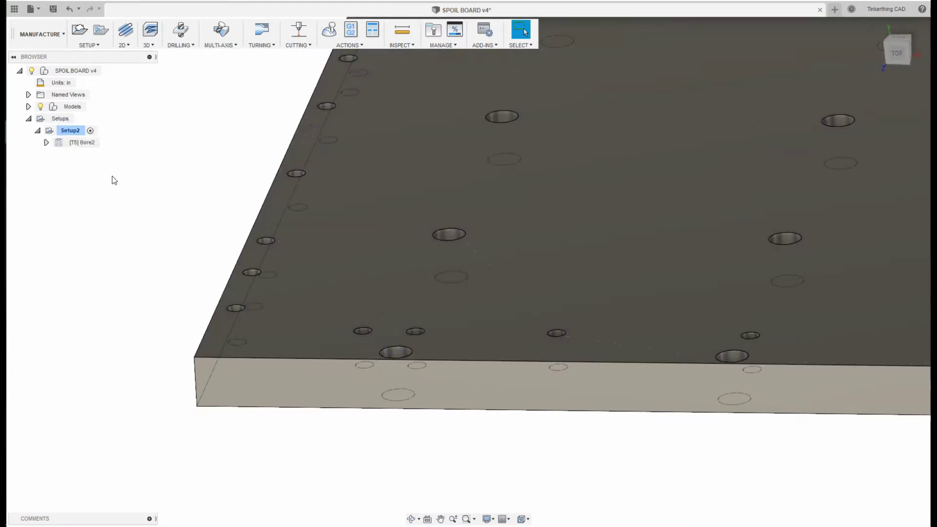
pyautogui.click(78, 143)
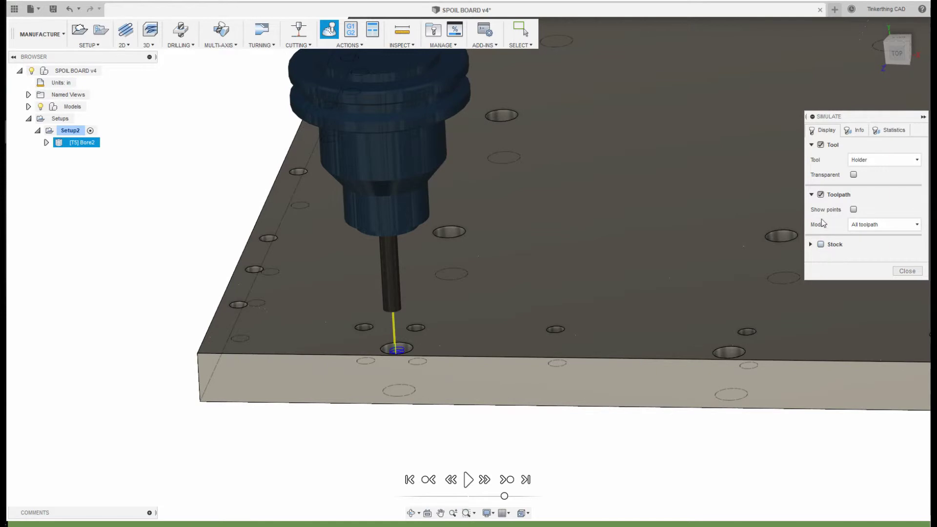
# Step: Show the simulation stock as transparent and switch the visual style to wireframe
pyautogui.click(820, 244)
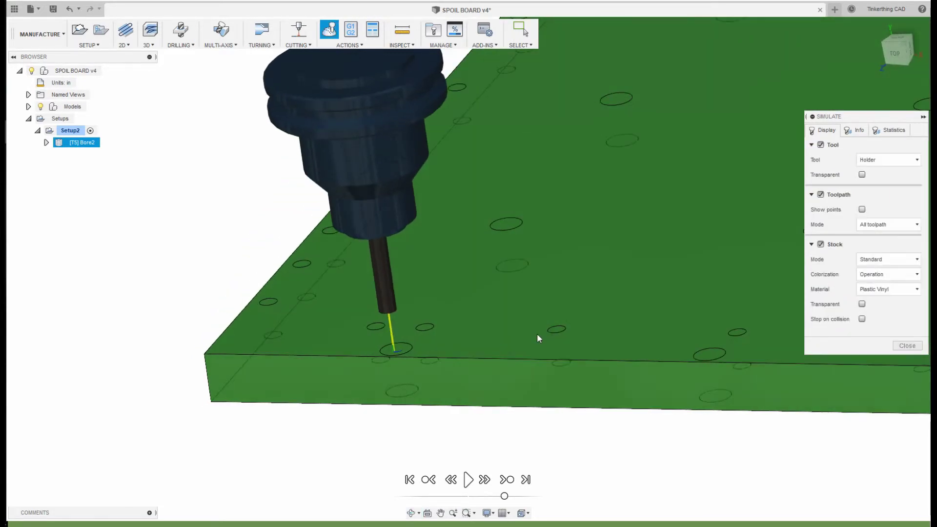
pyautogui.click(861, 304)
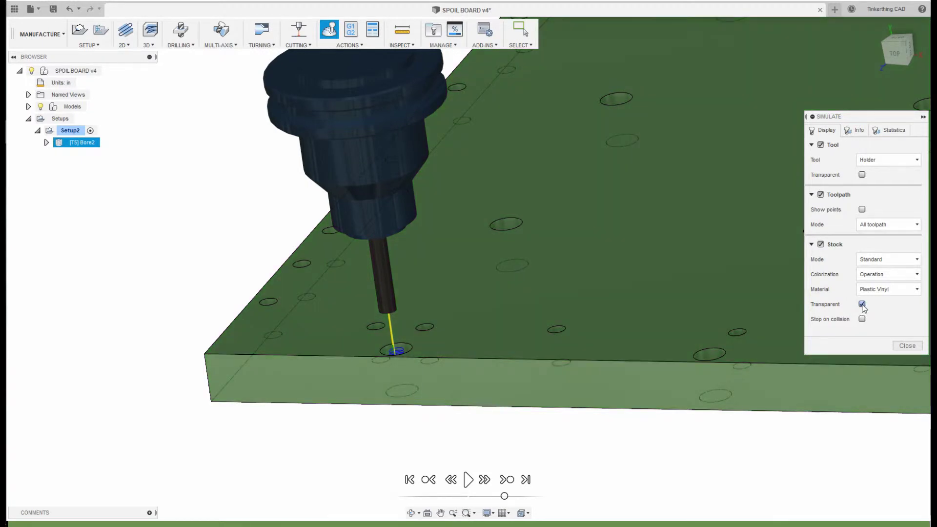
pyautogui.click(487, 513)
pyautogui.moveTo(536, 421)
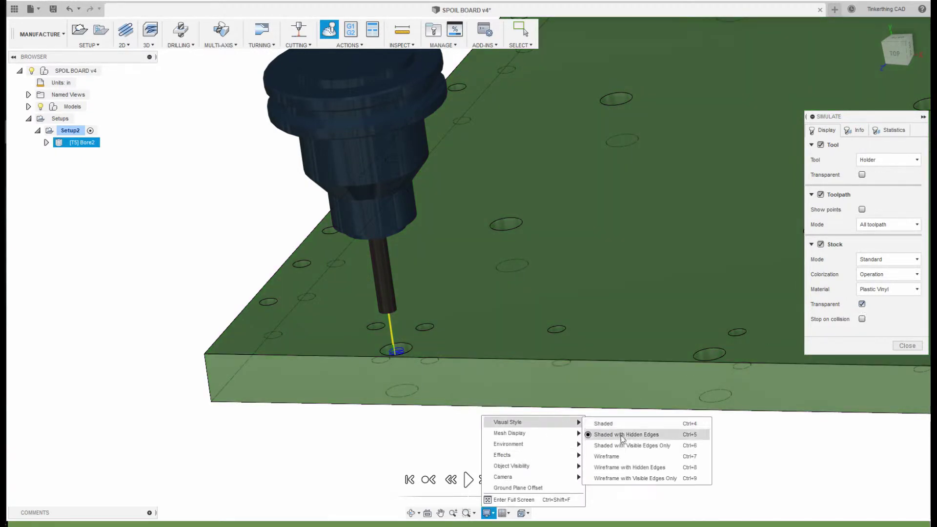
pyautogui.click(625, 455)
pyautogui.scroll(3, 419, 376)
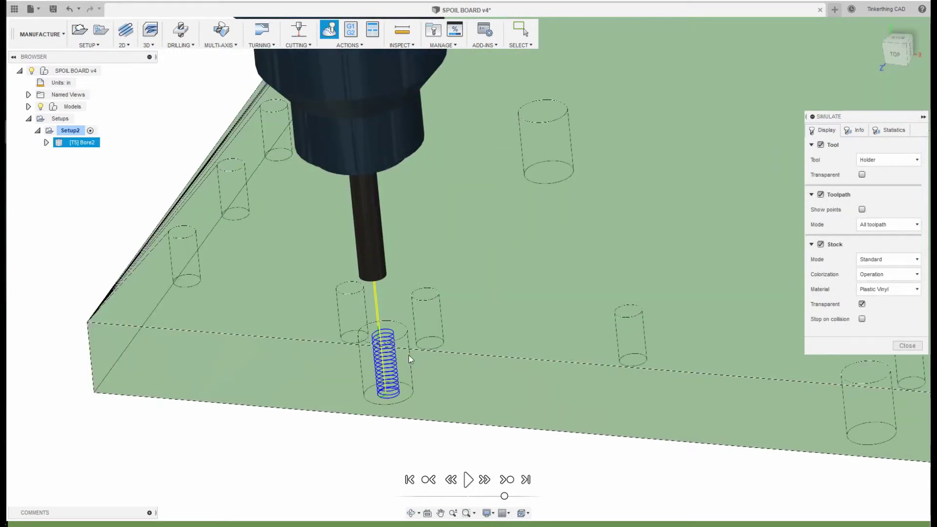
# Step: Play the Bore2 simulation, inspect the bored hole from several angles, then close it
pyautogui.click(469, 480)
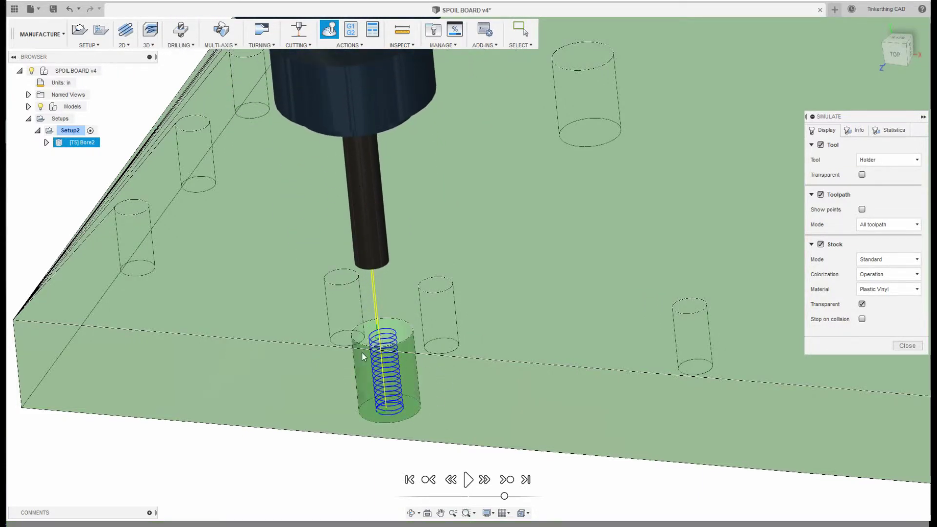
pyautogui.moveTo(391, 358)
pyautogui.keyDown('shift'); pyautogui.mouseDown(button='middle')
pyautogui.moveTo(387, 367)
pyautogui.moveTo(410, 320)
pyautogui.moveTo(401, 297)
pyautogui.moveTo(400, 321)
pyautogui.mouseUp(button='middle'); pyautogui.keyUp('shift')
pyautogui.scroll(2, 388, 363)
pyautogui.scroll(2, 400, 321)
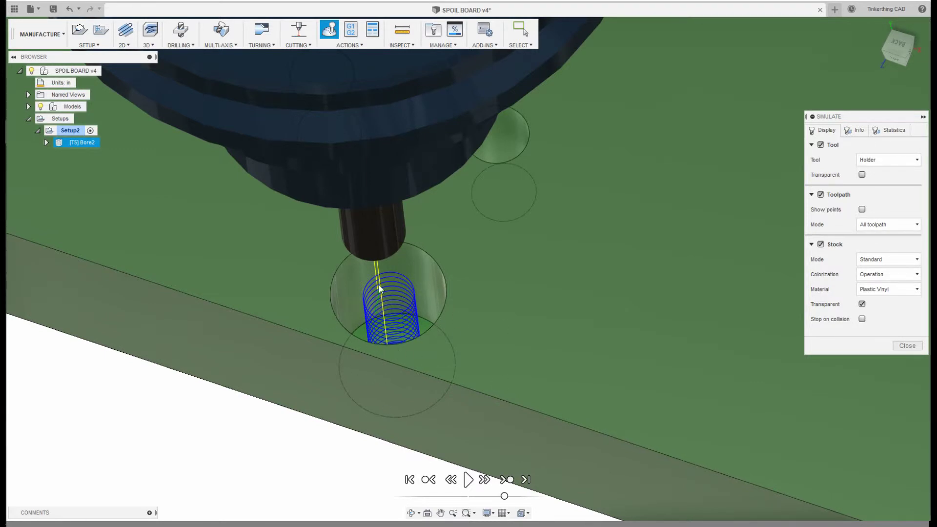
pyautogui.keyDown('shift'); pyautogui.moveTo(397, 312); pyautogui.dragTo(426, 338, button='middle'); pyautogui.keyUp('shift')
pyautogui.scroll(-5, 429, 338)
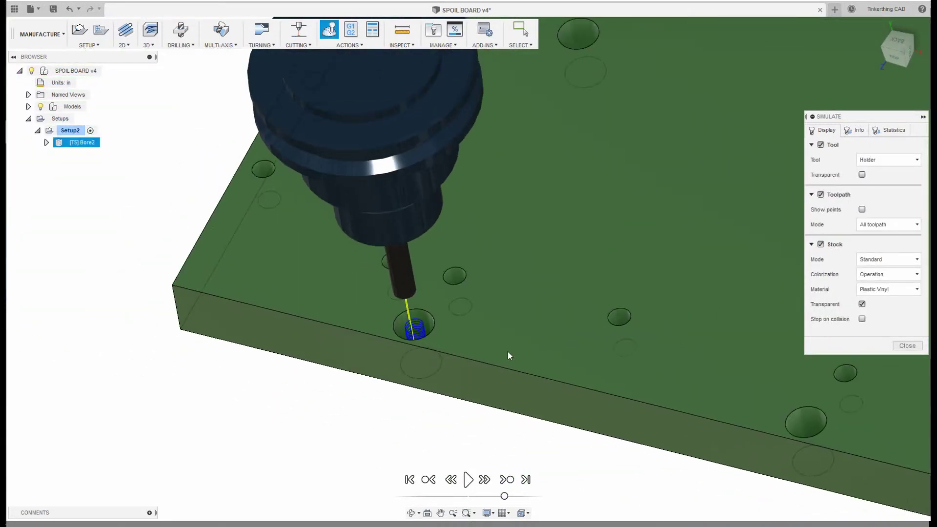
pyautogui.scroll(-5, 505, 361)
pyautogui.keyDown('shift'); pyautogui.moveTo(502, 366); pyautogui.dragTo(288, 373, button='middle'); pyautogui.keyUp('shift')
pyautogui.scroll(5, 292, 372)
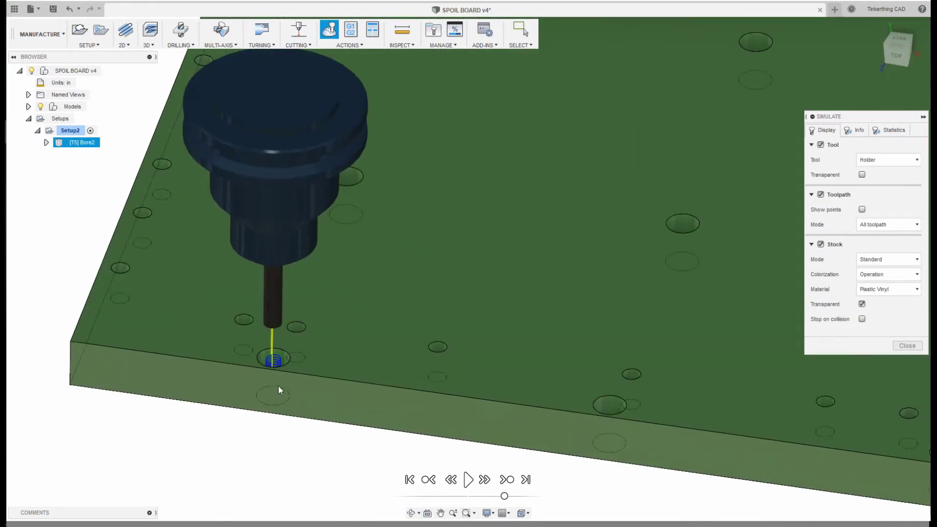
pyautogui.keyDown('shift'); pyautogui.moveTo(487, 417); pyautogui.dragTo(457, 380, button='middle'); pyautogui.keyUp('shift')
pyautogui.click(903, 347)
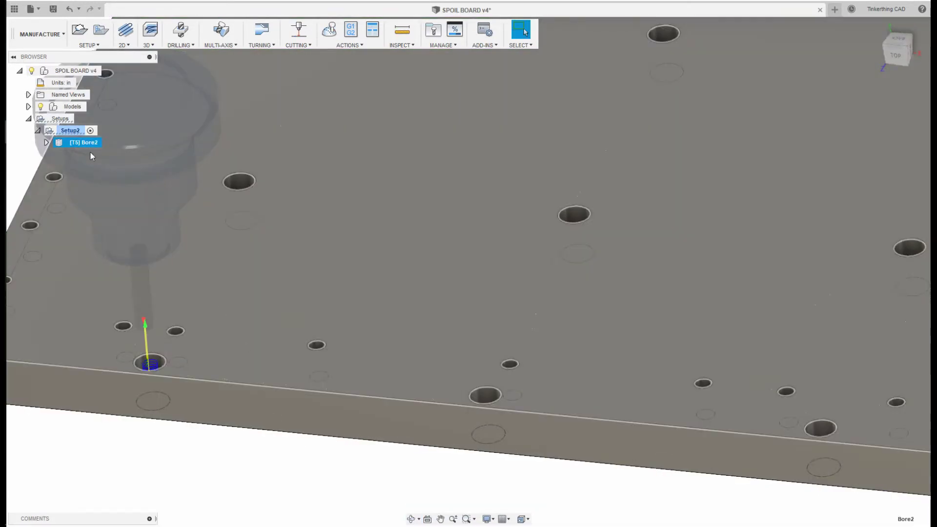
# Step: Edit the Bore2 operation and go to its Geometry settings
pyautogui.rightClick(90, 142)
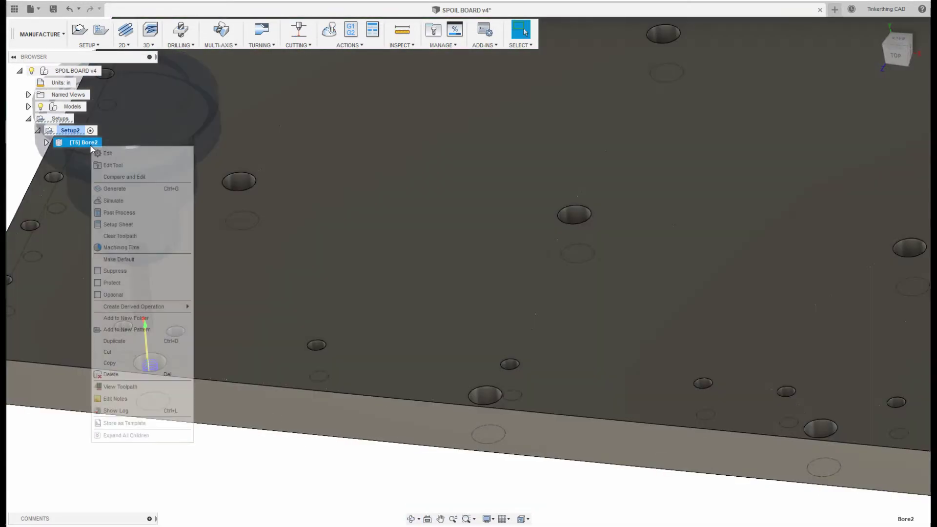
pyautogui.click(107, 152)
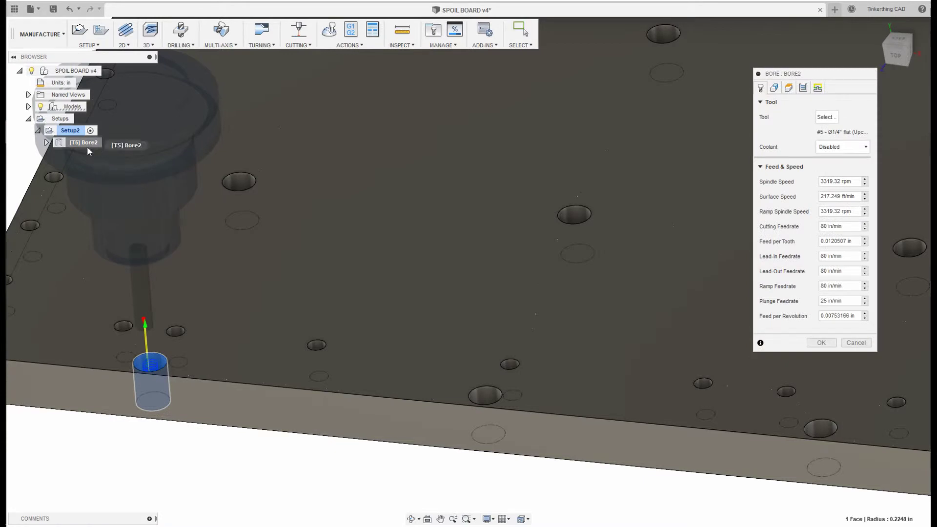
pyautogui.click(774, 88)
pyautogui.scroll(-5, 491, 370)
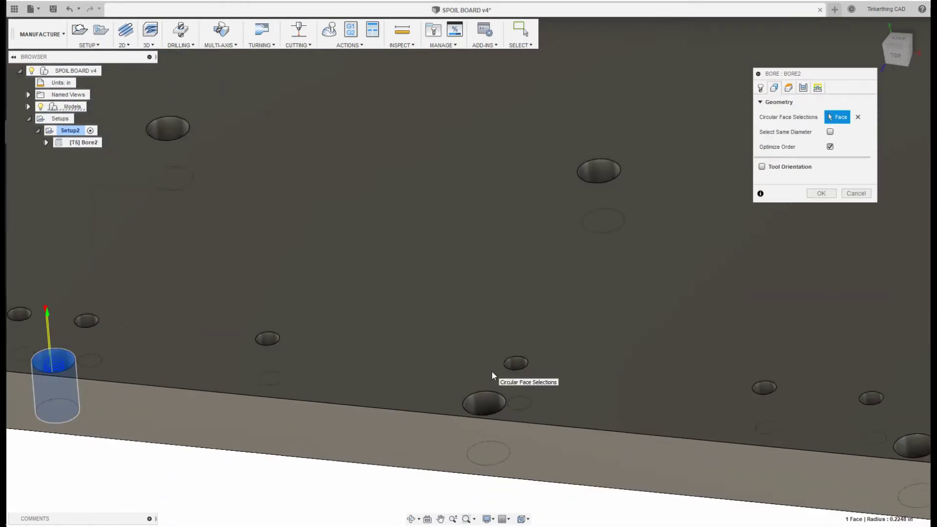
pyautogui.scroll(-3, 499, 388)
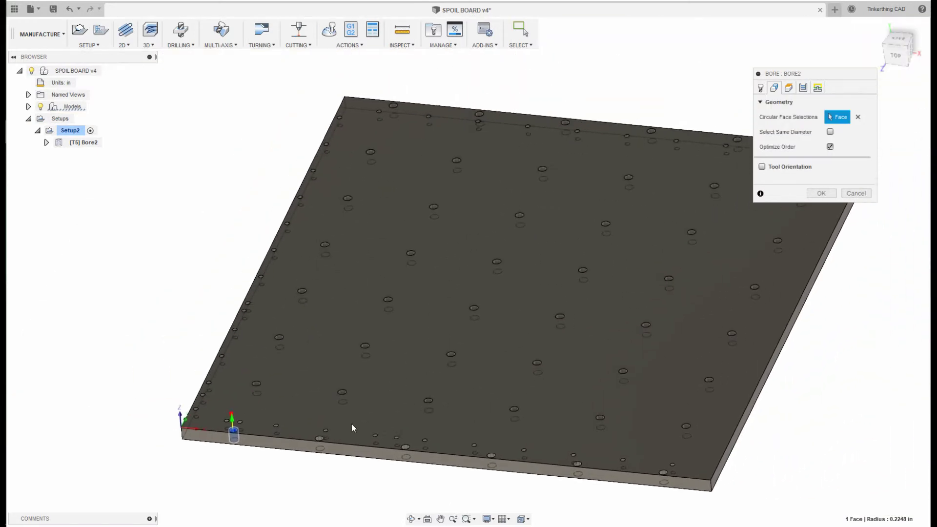
# Step: Add the hole faces of the front four rows to the bore selection
pyautogui.click(499, 388)
pyautogui.click(405, 447)
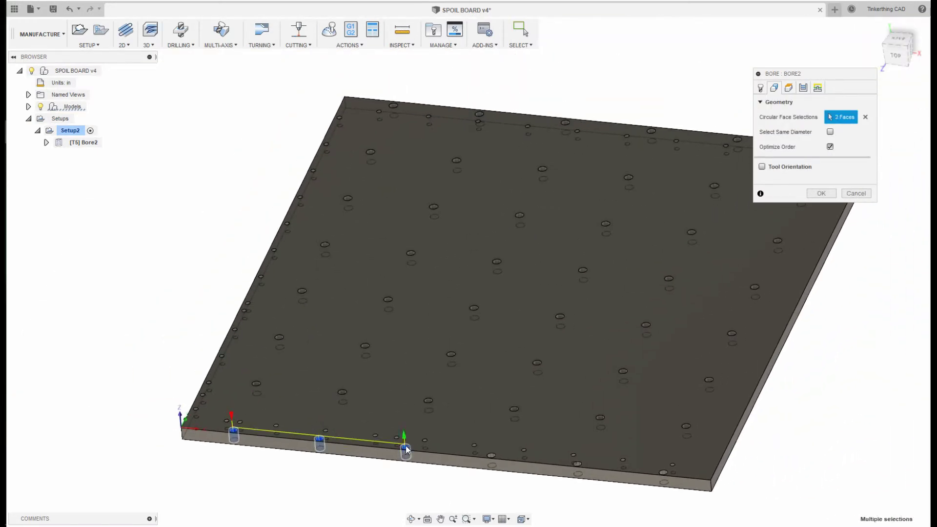
pyautogui.click(491, 458)
pyautogui.click(579, 468)
pyautogui.click(663, 474)
pyautogui.click(686, 431)
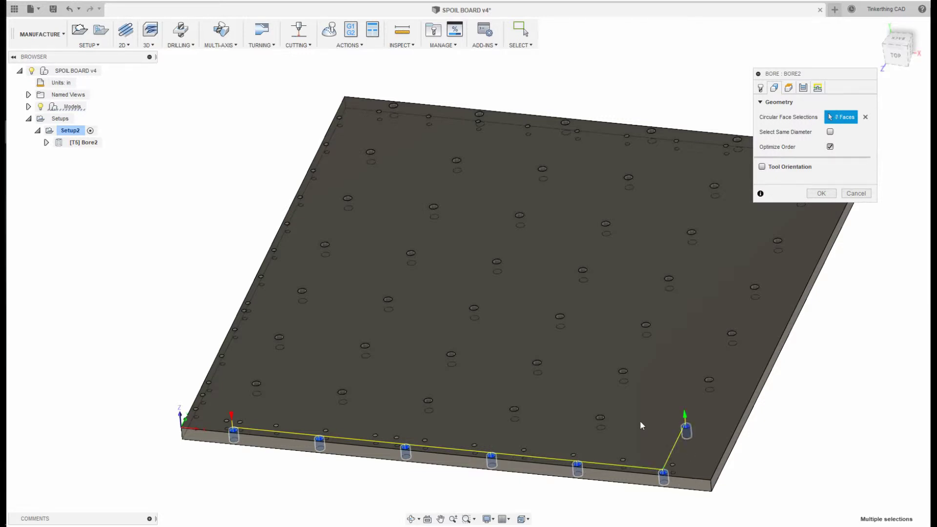
pyautogui.click(600, 422)
pyautogui.click(514, 414)
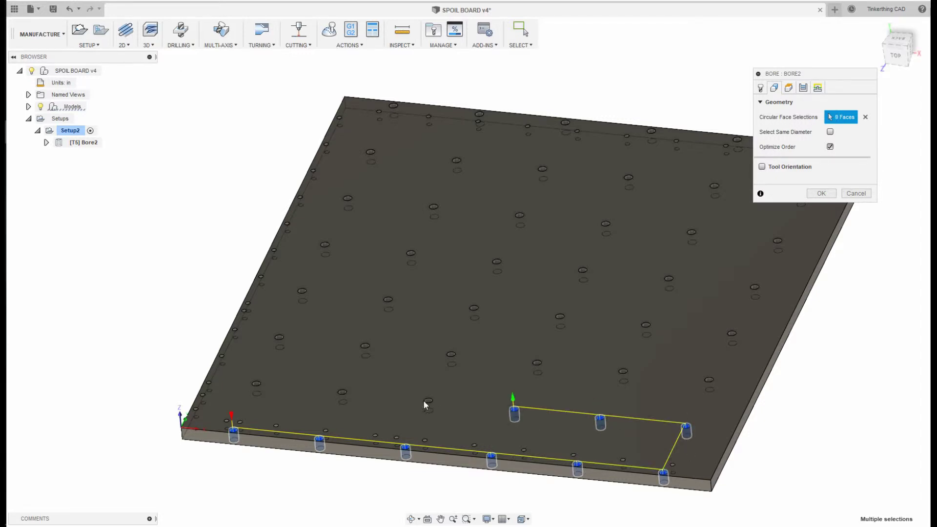
pyautogui.click(428, 405)
pyautogui.click(343, 396)
pyautogui.click(257, 387)
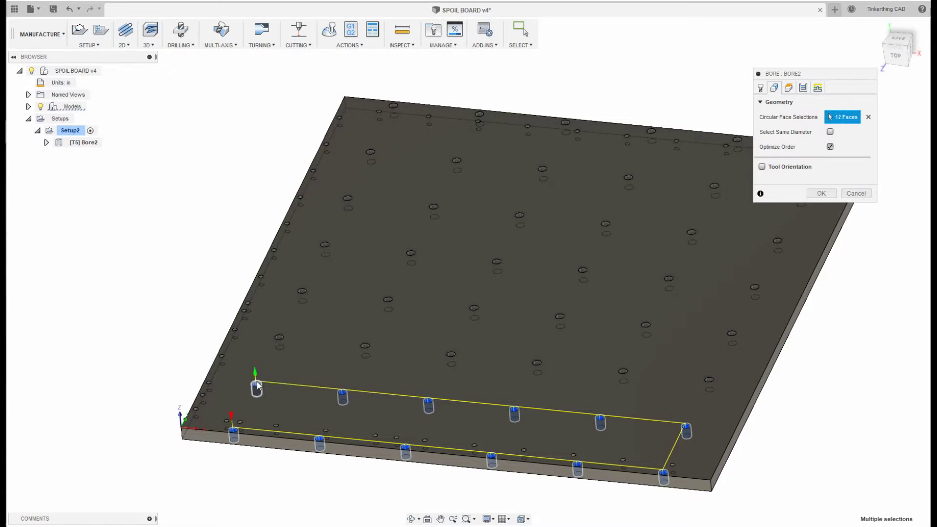
pyautogui.click(279, 344)
pyautogui.click(365, 349)
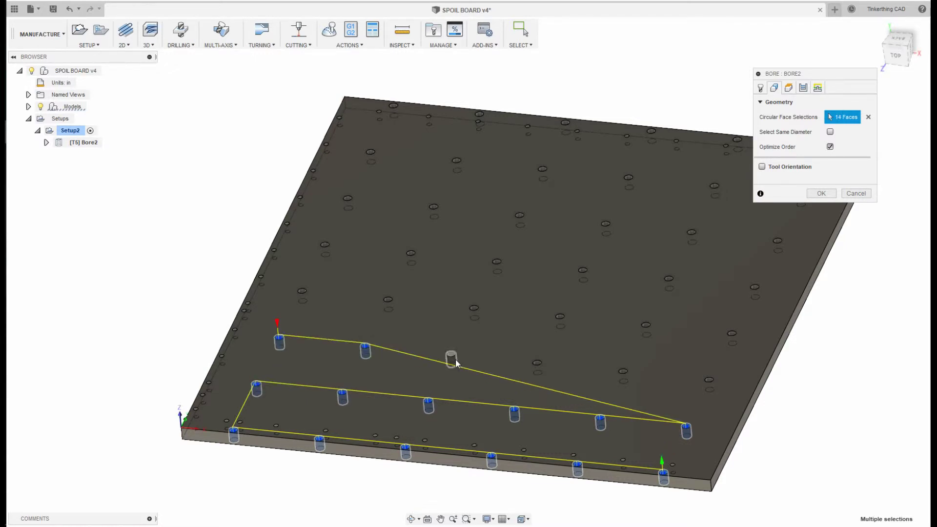
pyautogui.click(454, 360)
pyautogui.click(536, 368)
pyautogui.click(622, 377)
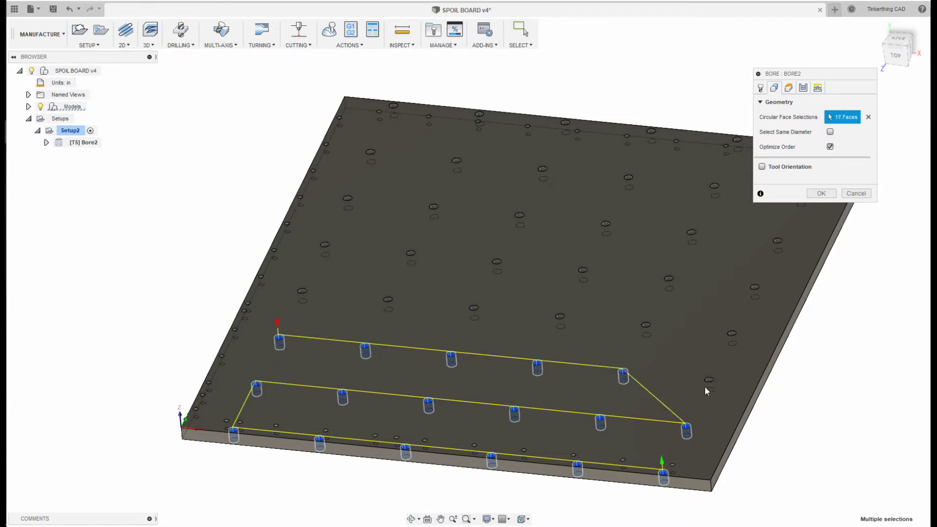
pyautogui.click(708, 384)
pyautogui.click(731, 339)
pyautogui.click(646, 330)
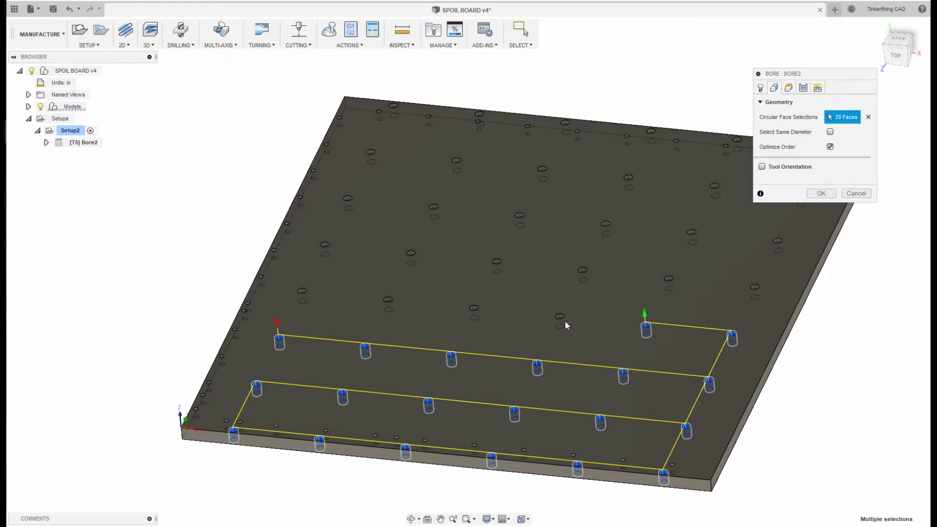
pyautogui.click(561, 321)
pyautogui.click(473, 310)
pyautogui.click(387, 304)
pyautogui.click(304, 297)
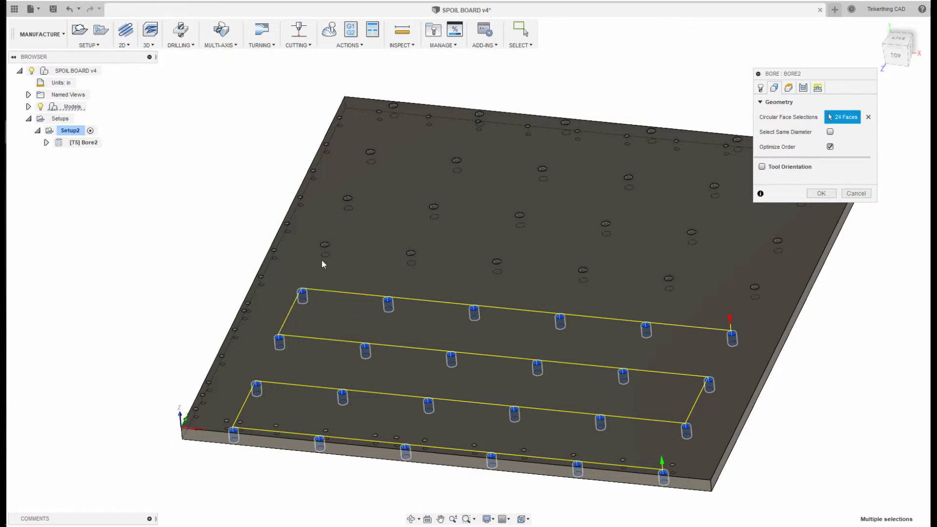
# Step: Add the remaining back-row holes for 48 faces, check by orbiting, and confirm the Bore
pyautogui.click(412, 257)
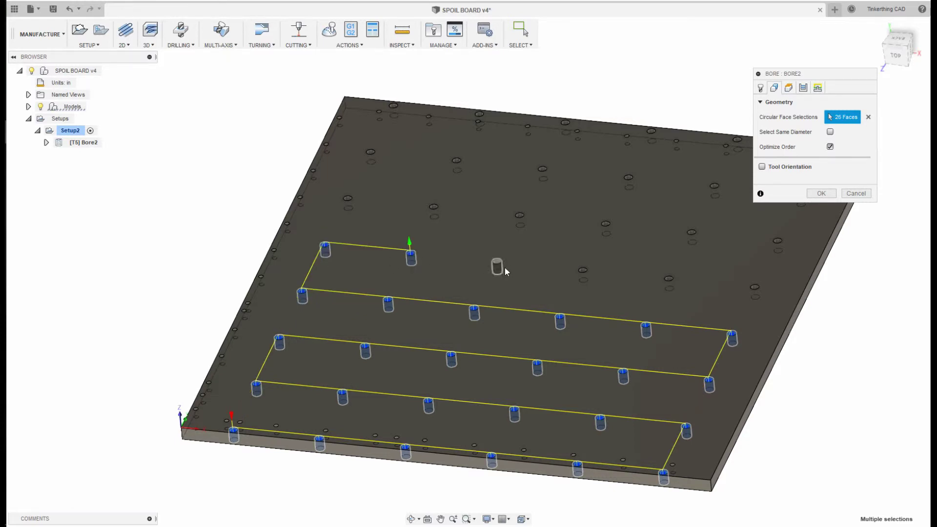
pyautogui.click(499, 268)
pyautogui.click(584, 274)
pyautogui.click(668, 283)
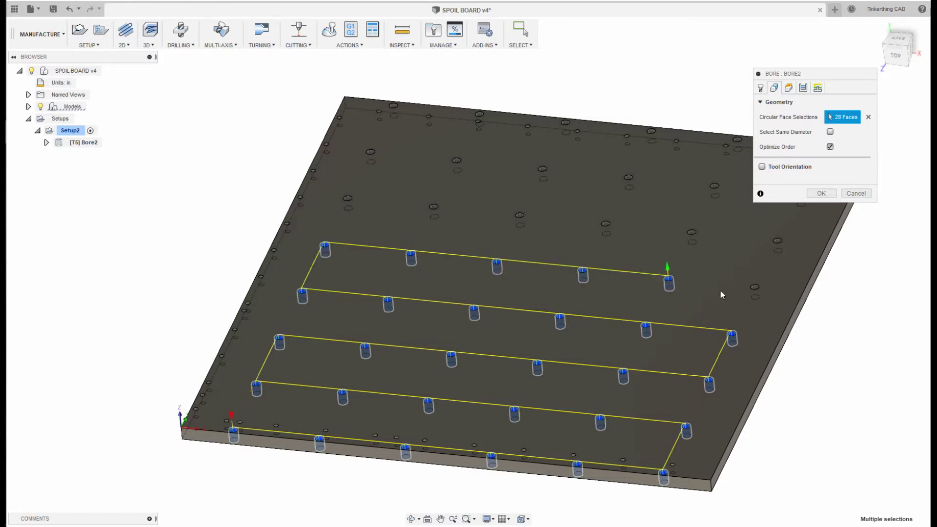
pyautogui.click(756, 291)
pyautogui.click(692, 236)
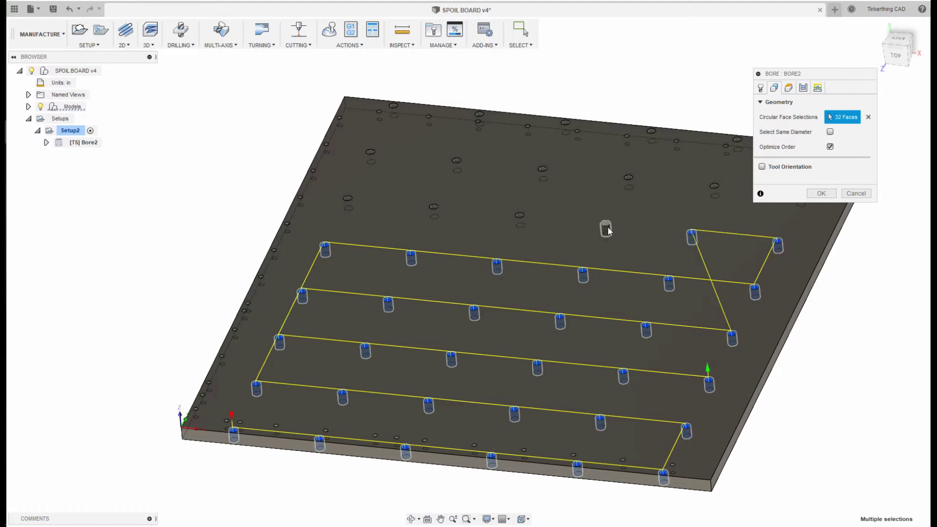
pyautogui.click(607, 227)
pyautogui.click(520, 220)
pyautogui.click(434, 210)
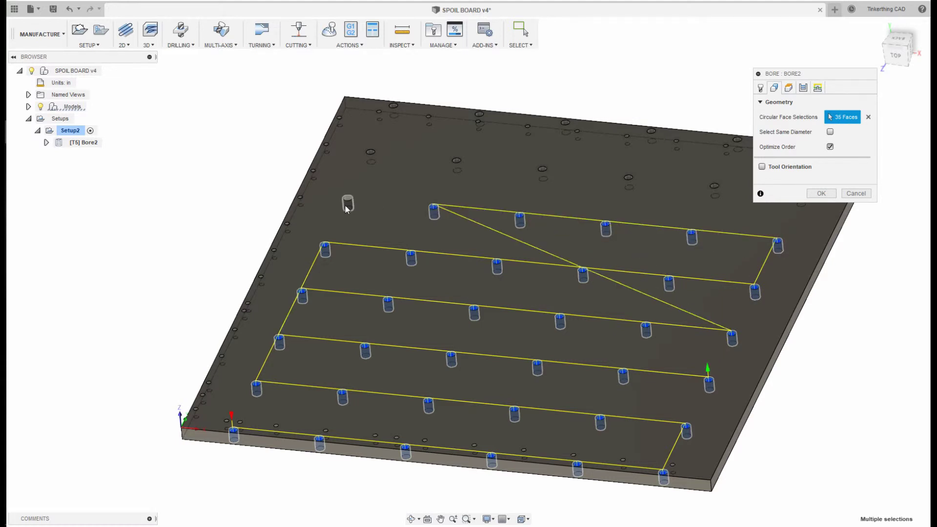
pyautogui.click(346, 204)
pyautogui.click(371, 155)
pyautogui.click(457, 166)
pyautogui.click(542, 169)
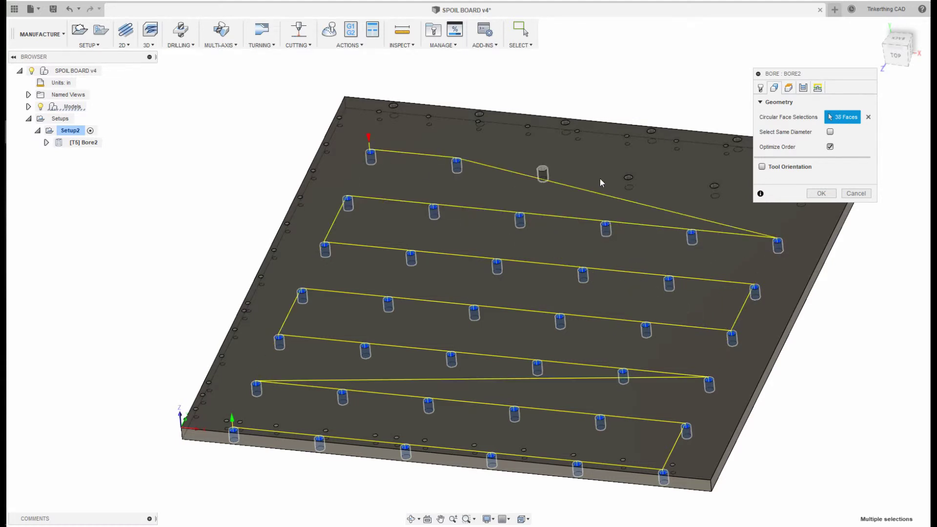
pyautogui.click(629, 177)
pyautogui.moveTo(712, 190); pyautogui.dragTo(634, 239, button='middle')
pyautogui.click(636, 238)
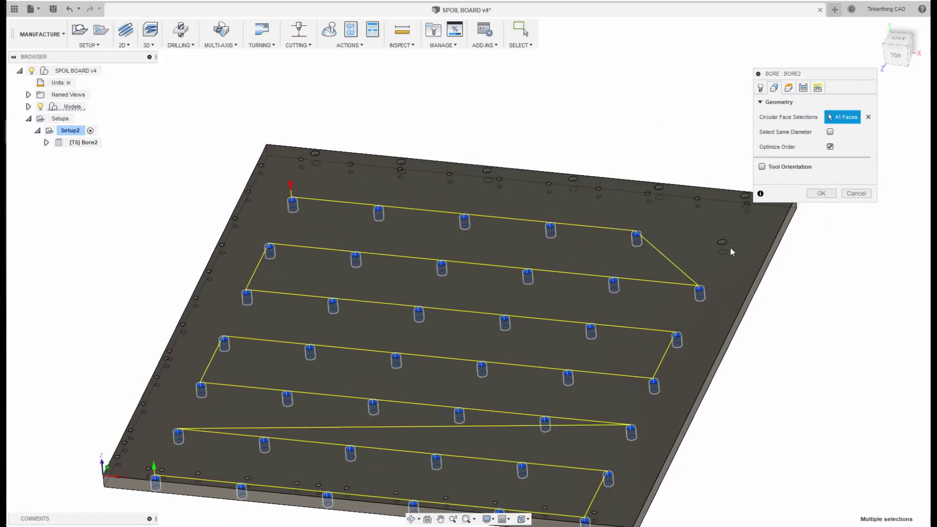
pyautogui.click(723, 247)
pyautogui.click(746, 199)
pyautogui.click(664, 194)
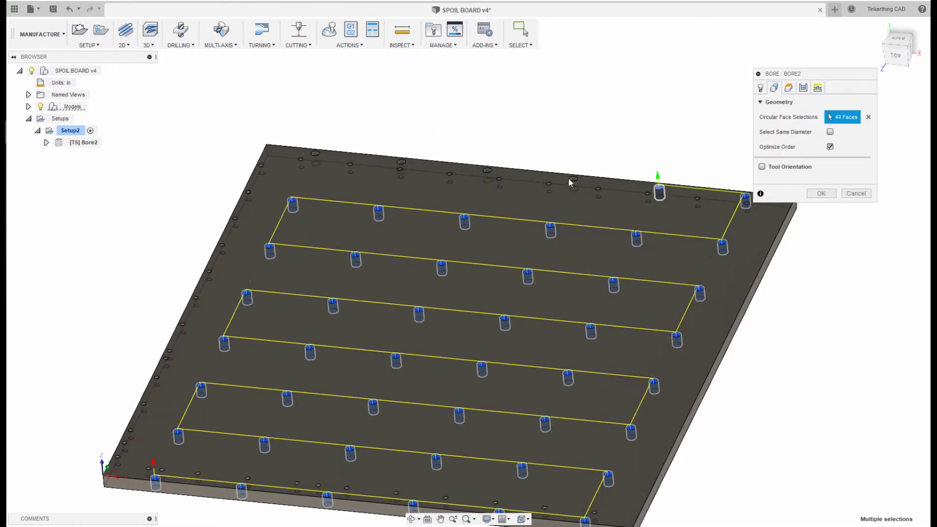
pyautogui.click(572, 181)
pyautogui.click(487, 175)
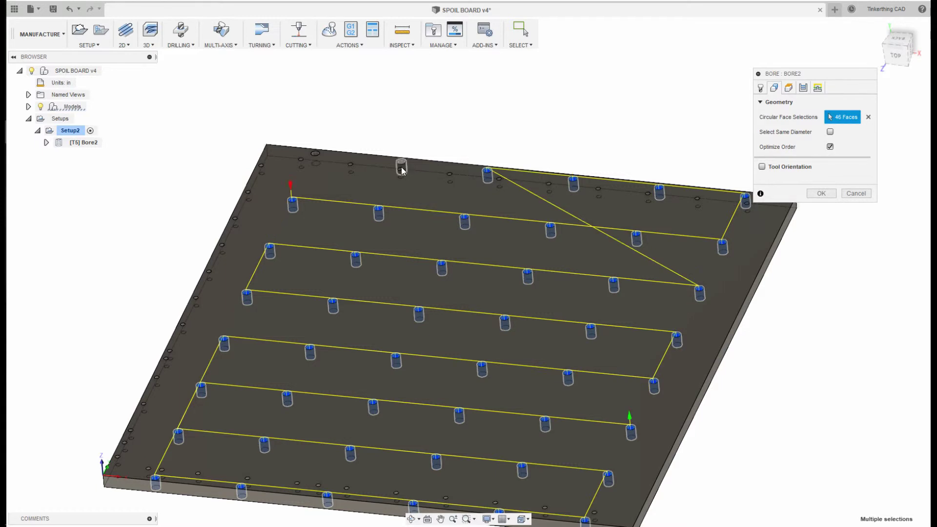
pyautogui.click(401, 167)
pyautogui.click(316, 157)
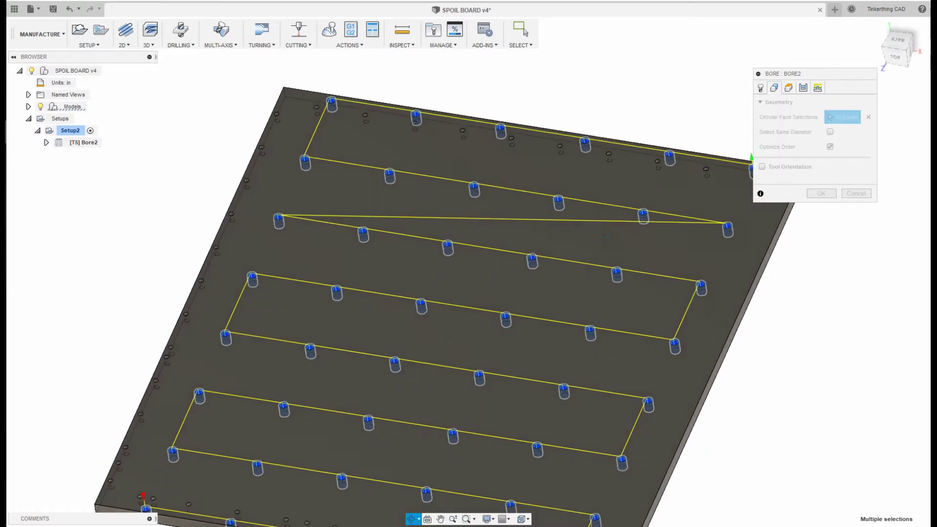
pyautogui.keyDown('shift'); pyautogui.moveTo(600, 230); pyautogui.dragTo(631, 281, button='middle'); pyautogui.keyUp('shift')
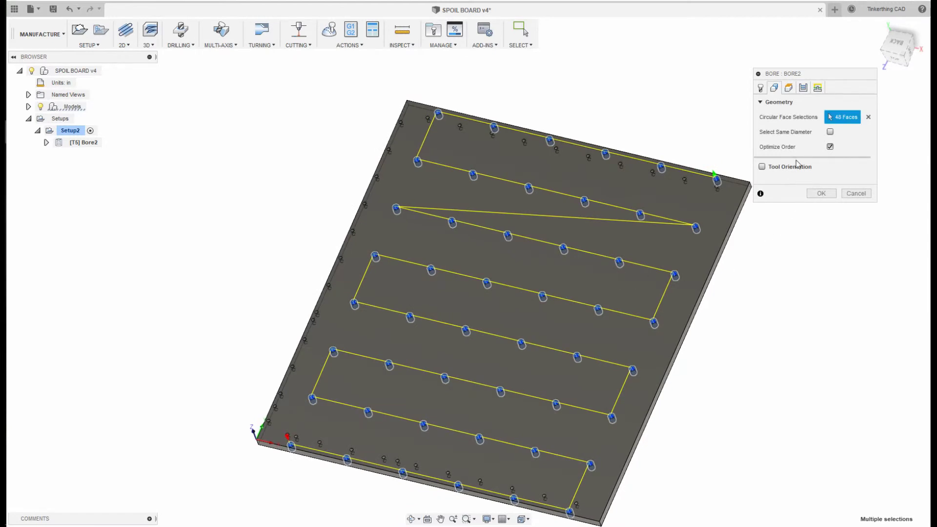
pyautogui.click(821, 193)
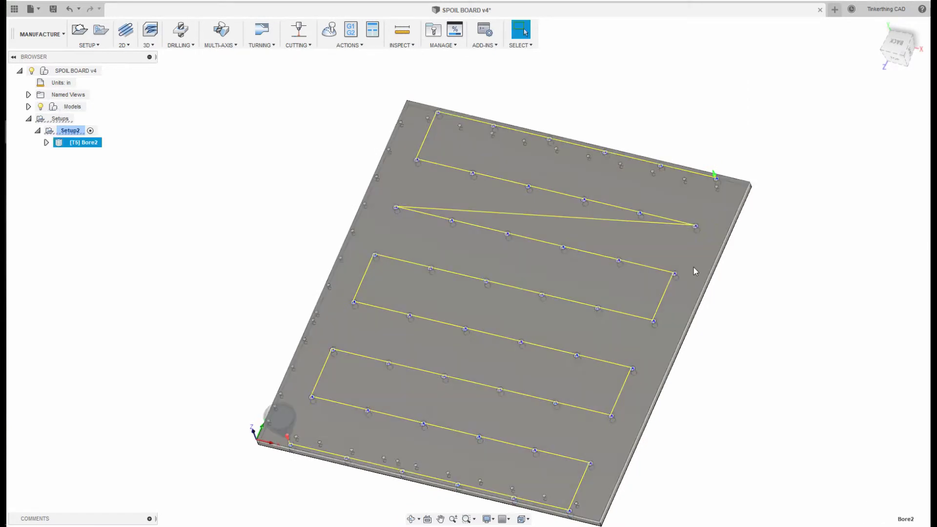
# Step: Simulate the 48-hole [T5] Bore2 toolpath from its context menu, then close the simulation
pyautogui.click(209, 213)
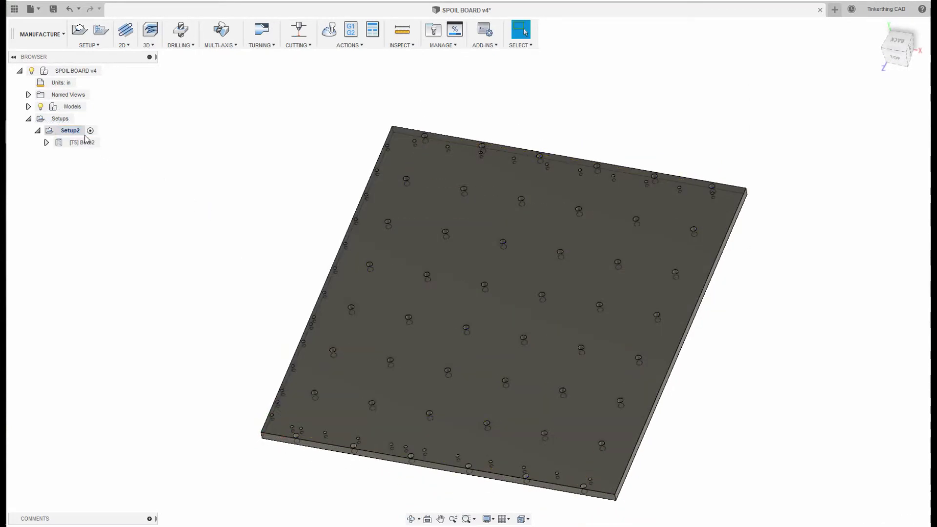
pyautogui.rightClick(79, 145)
pyautogui.click(80, 143)
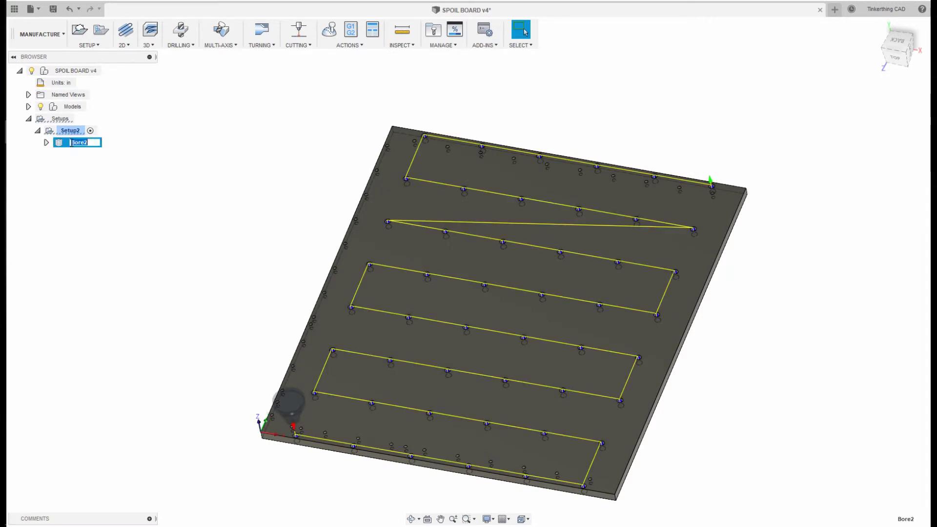
pyautogui.click(68, 153)
pyautogui.rightClick(66, 145)
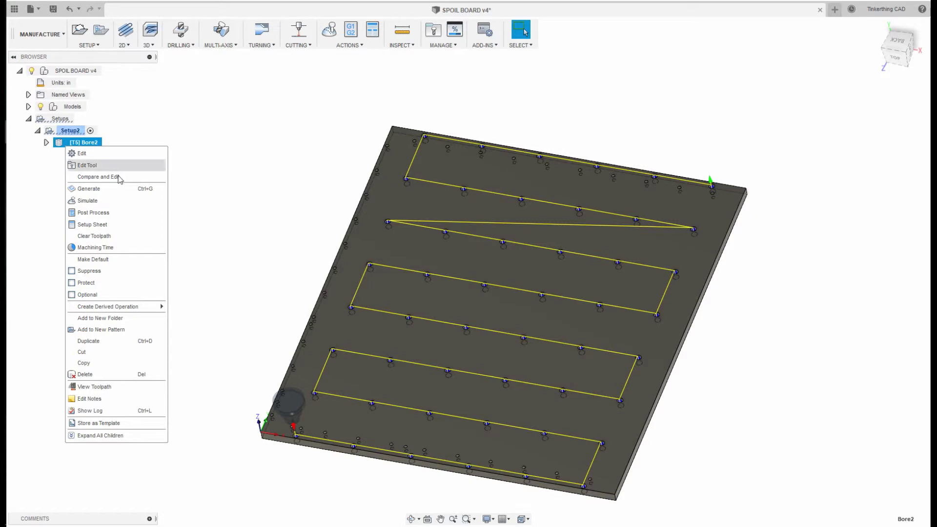
pyautogui.click(120, 201)
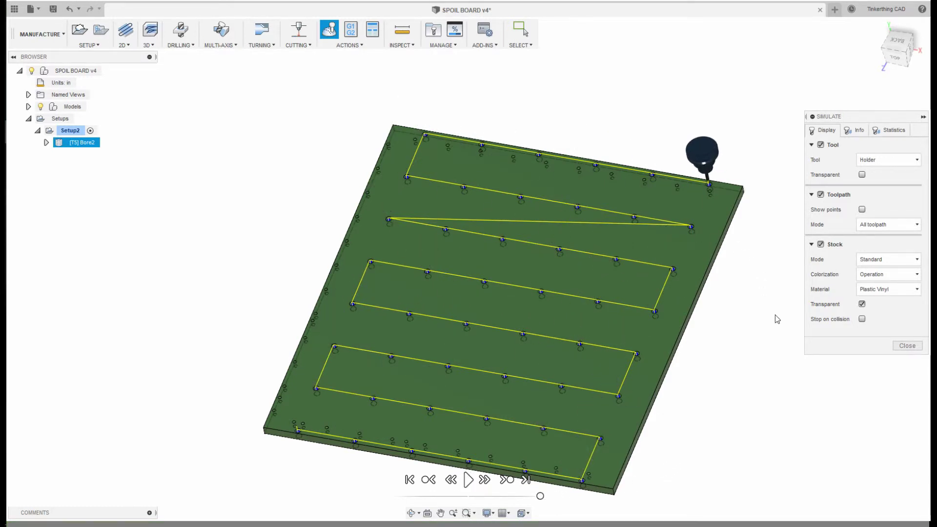
pyautogui.click(908, 346)
pyautogui.click(788, 414)
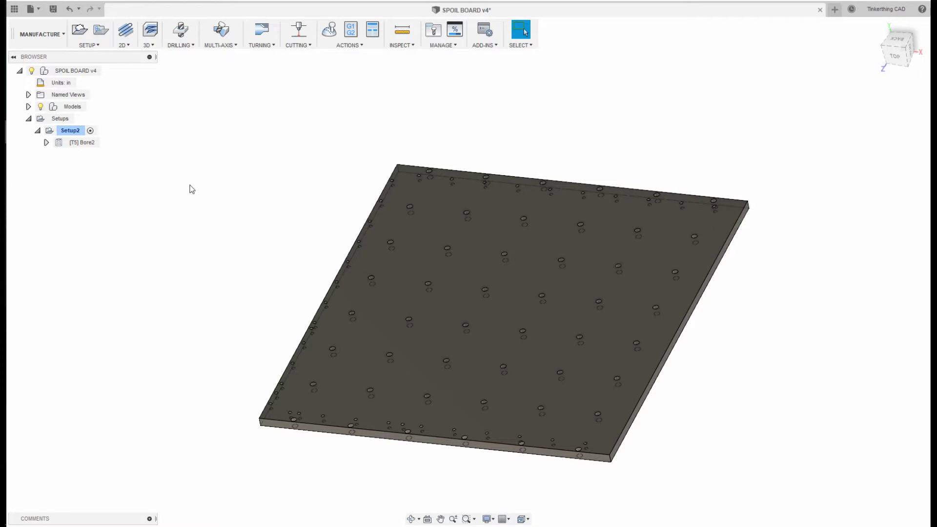
# Step: From a near-top view, select Setup2 and bring up its Post Process settings
pyautogui.moveTo(207, 205)
pyautogui.keyDown('shift'); pyautogui.mouseDown(button='middle')
pyautogui.moveTo(222, 204)
pyautogui.moveTo(215, 197)
pyautogui.mouseUp(button='middle'); pyautogui.keyUp('shift')
pyautogui.click(522, 30)
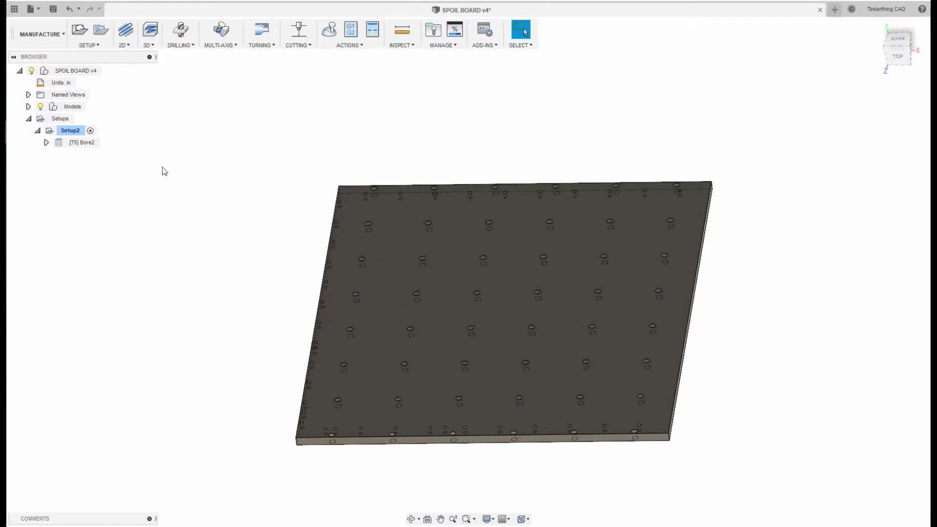
pyautogui.click(76, 133)
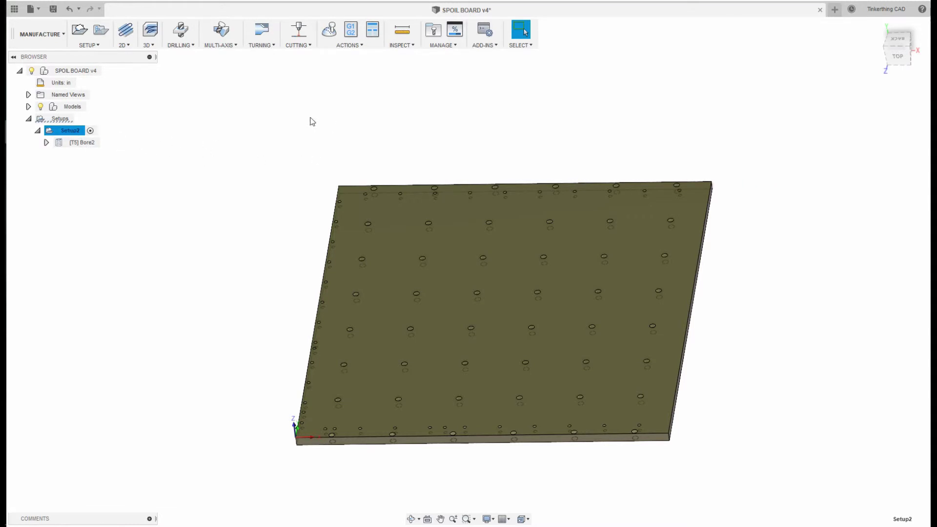
pyautogui.click(352, 32)
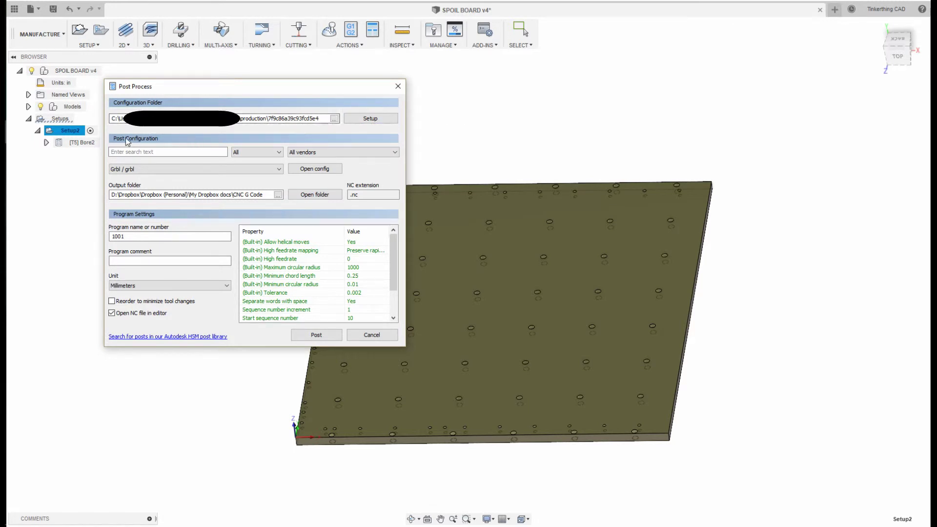
# Step: Keep the Grbl post, name the program 'board inserts', and set output units to Millimeters
pyautogui.click(147, 169)
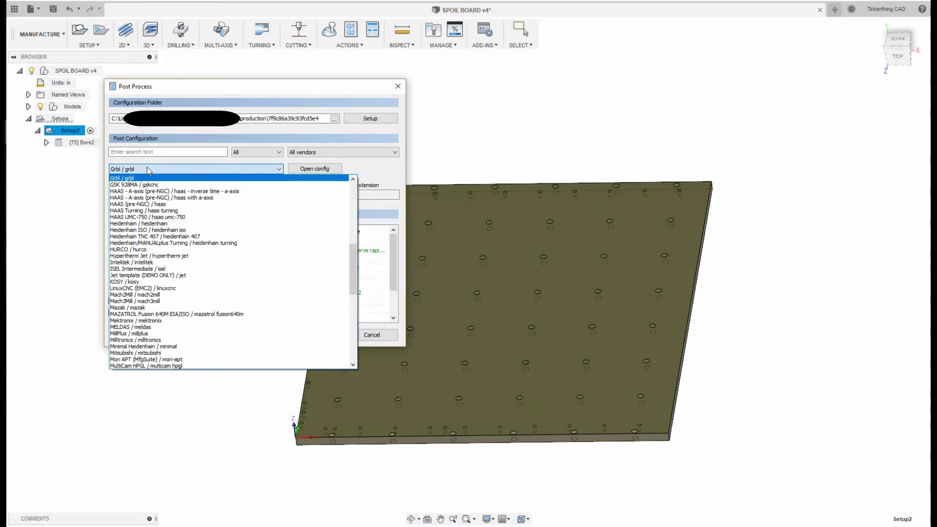
pyautogui.click(148, 169)
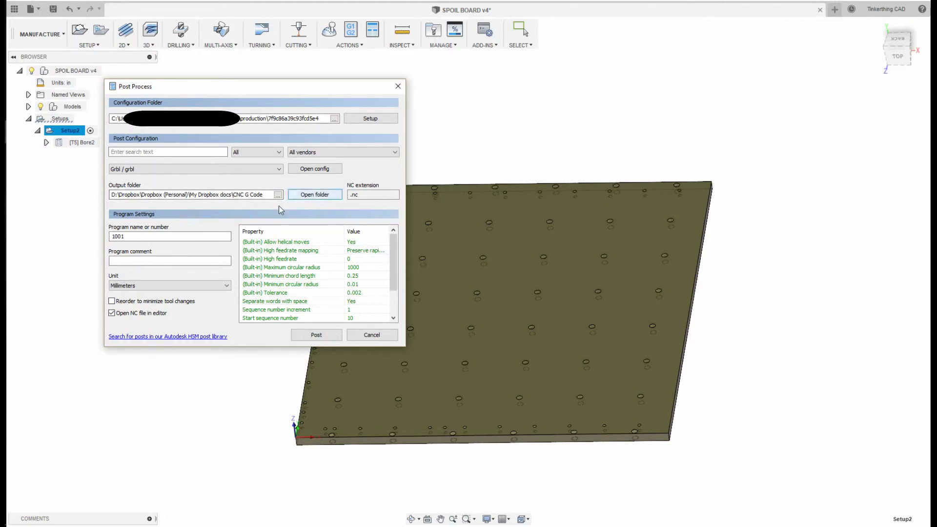
pyautogui.click(126, 237)
pyautogui.doubleClick(153, 236)
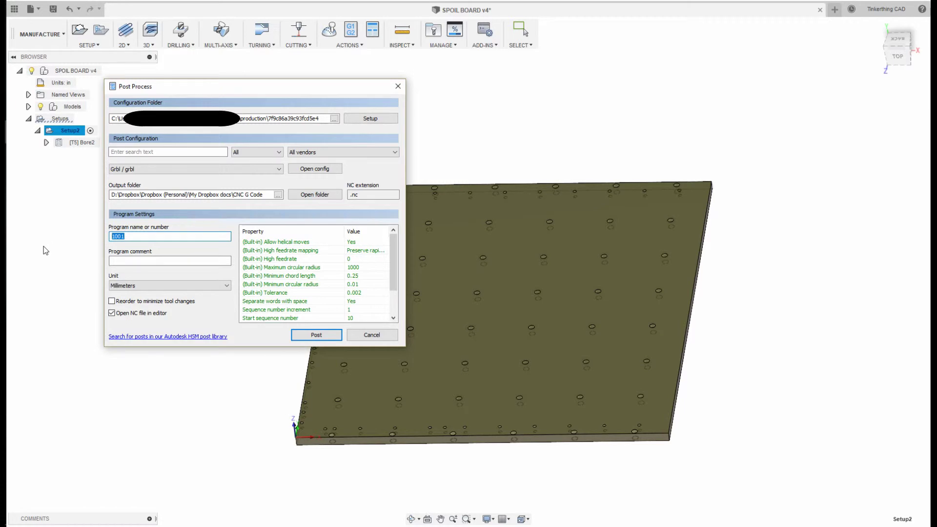
pyautogui.write('board inserts')
pyautogui.click(131, 287)
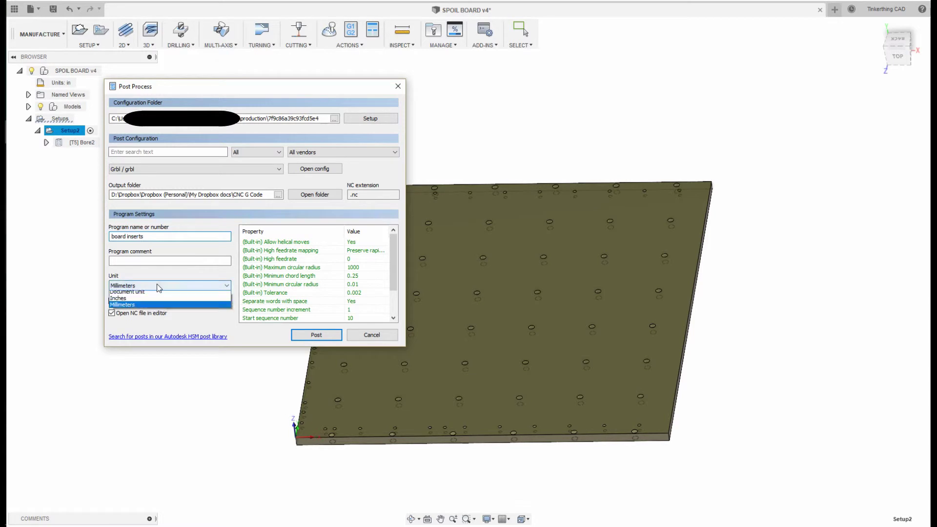
pyautogui.click(169, 307)
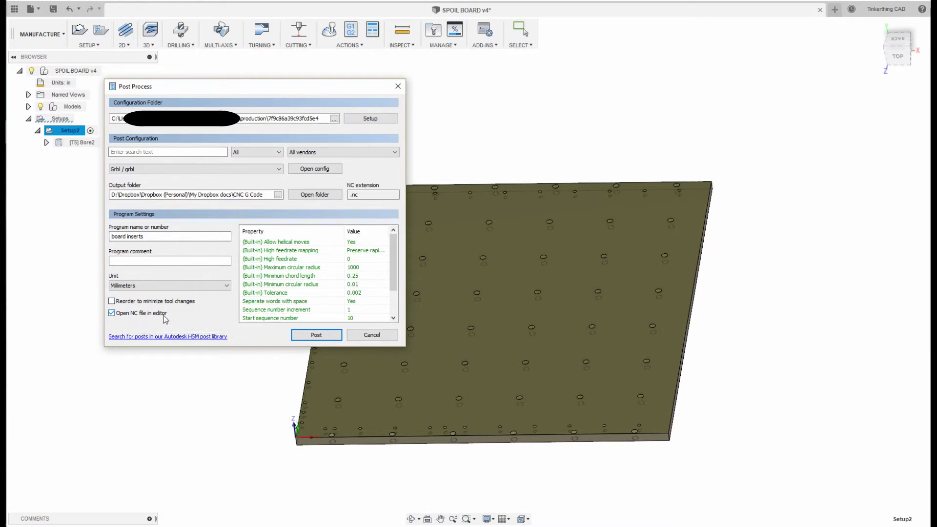
# Step: Post the G-code and save it as board inserts.nc in the CNC G Code folder
pyautogui.scroll(-2, 385, 288)
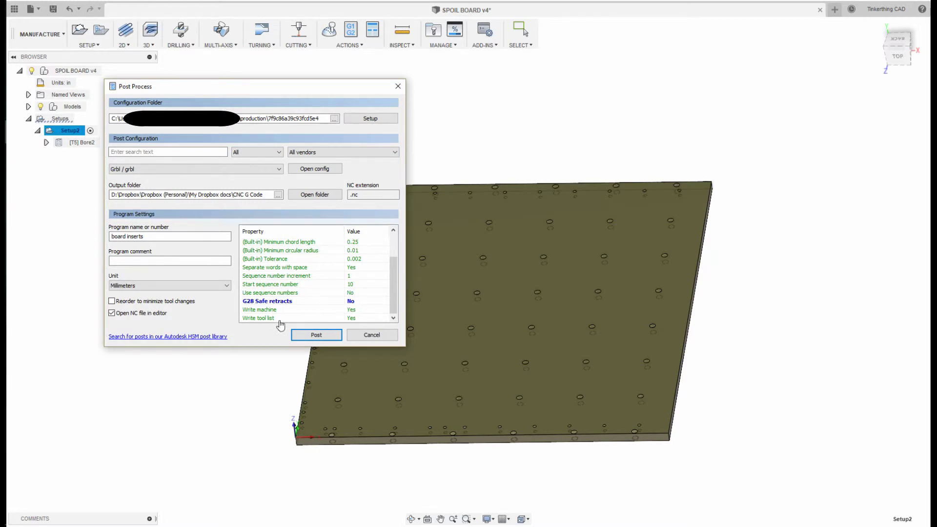
pyautogui.click(312, 337)
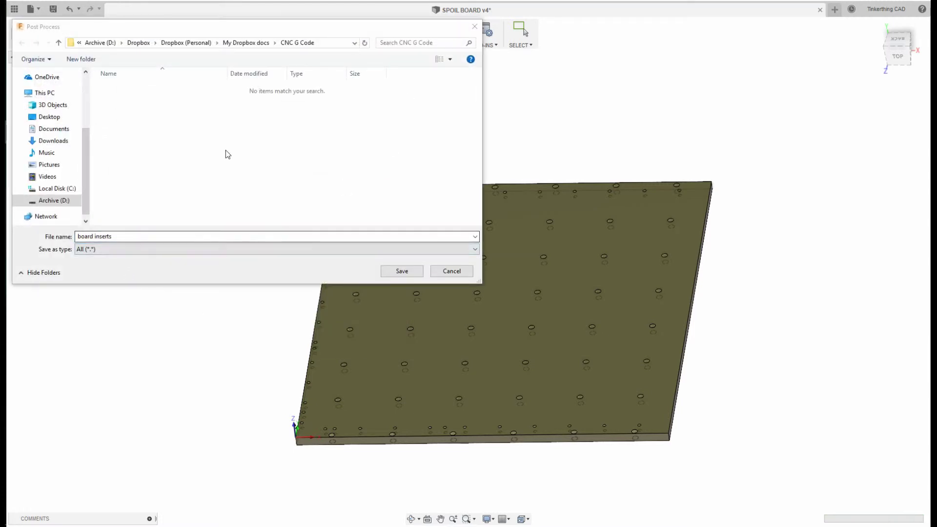
pyautogui.click(406, 272)
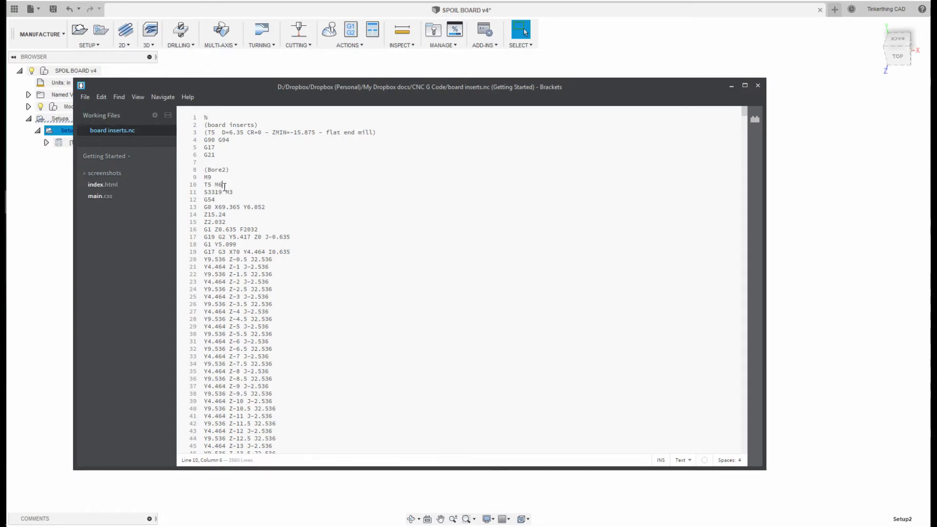
# Step: Delete the T5 M6 tool-change line 10 from board inserts.nc
pyautogui.moveTo(223, 185); pyautogui.dragTo(204, 186)
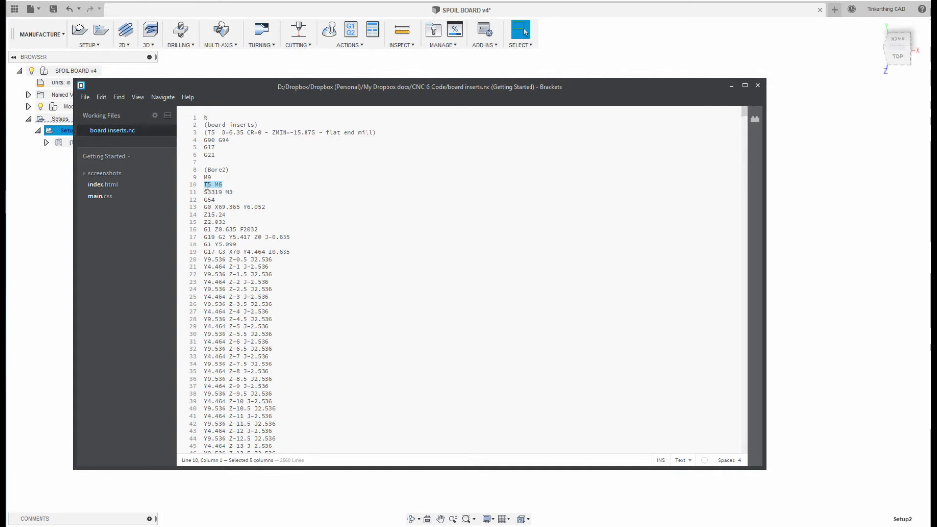
pyautogui.click(211, 185)
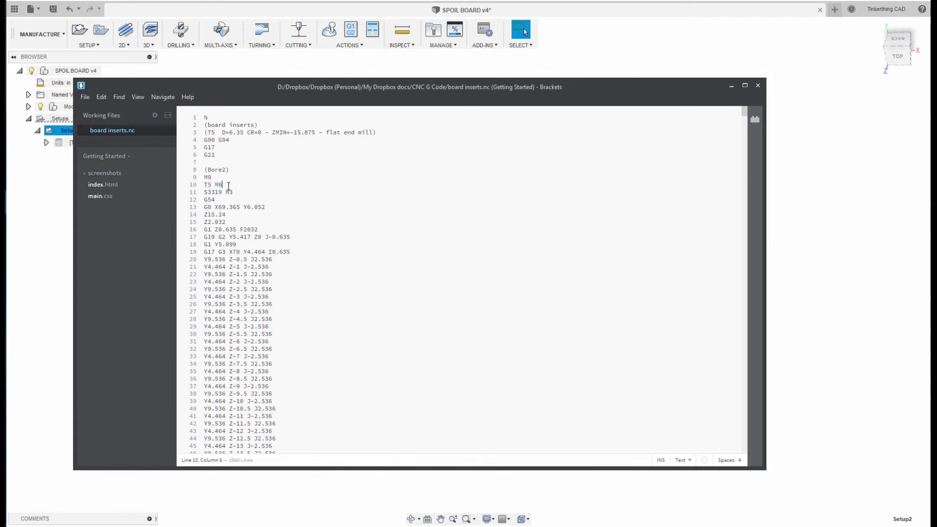
pyautogui.moveTo(222, 185); pyautogui.dragTo(204, 185)
pyautogui.press('BackSpace')
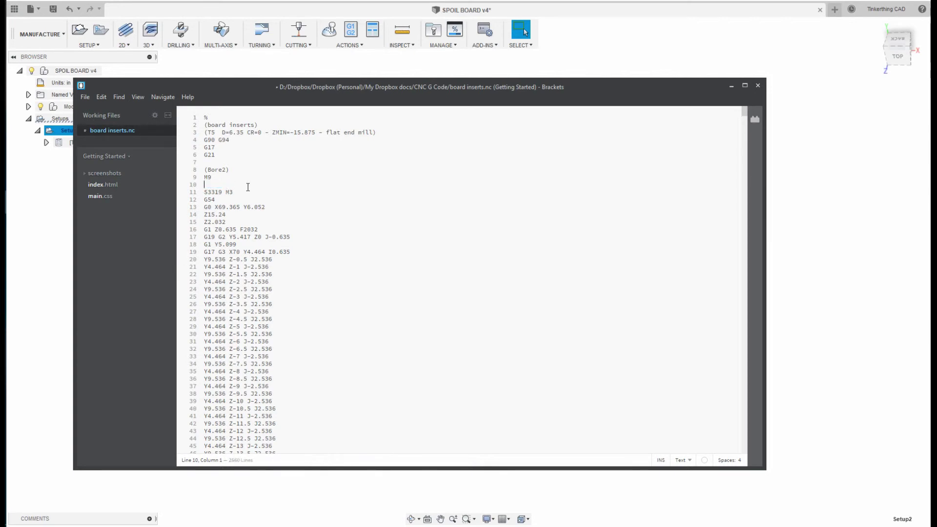
pyautogui.press('BackSpace')
# Step: Save the edited G-code file and close Brackets
pyautogui.click(85, 97)
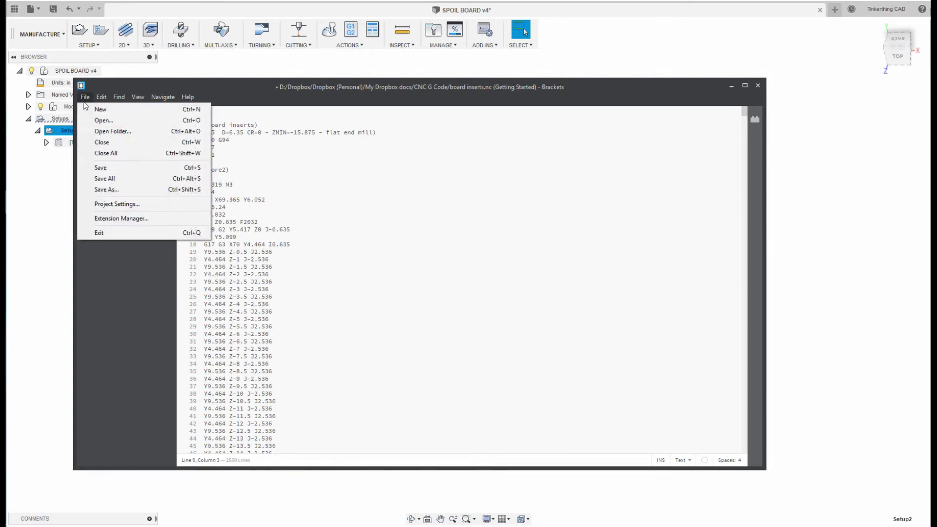
pyautogui.click(100, 166)
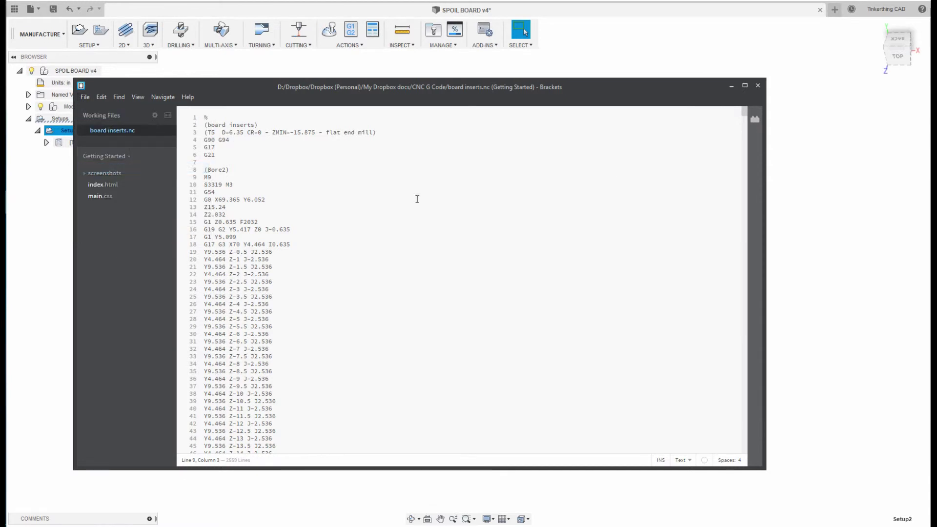
pyautogui.click(758, 85)
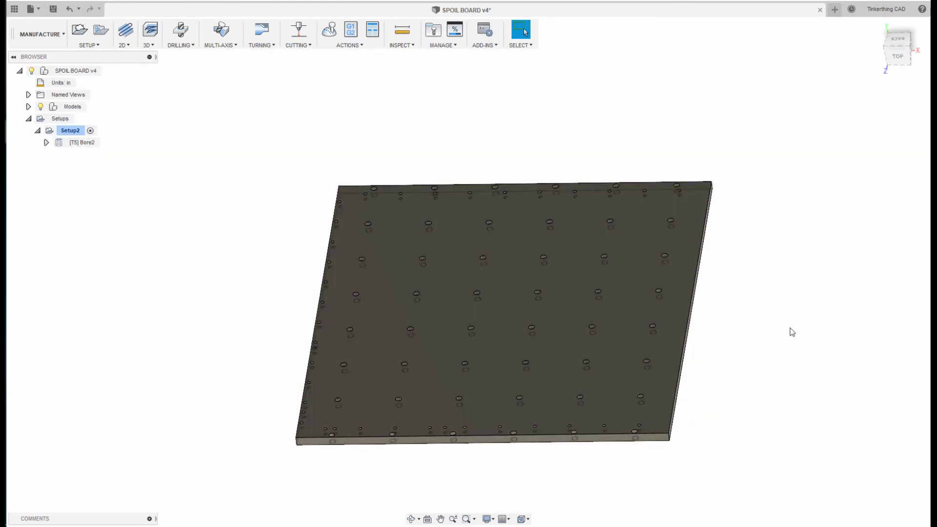